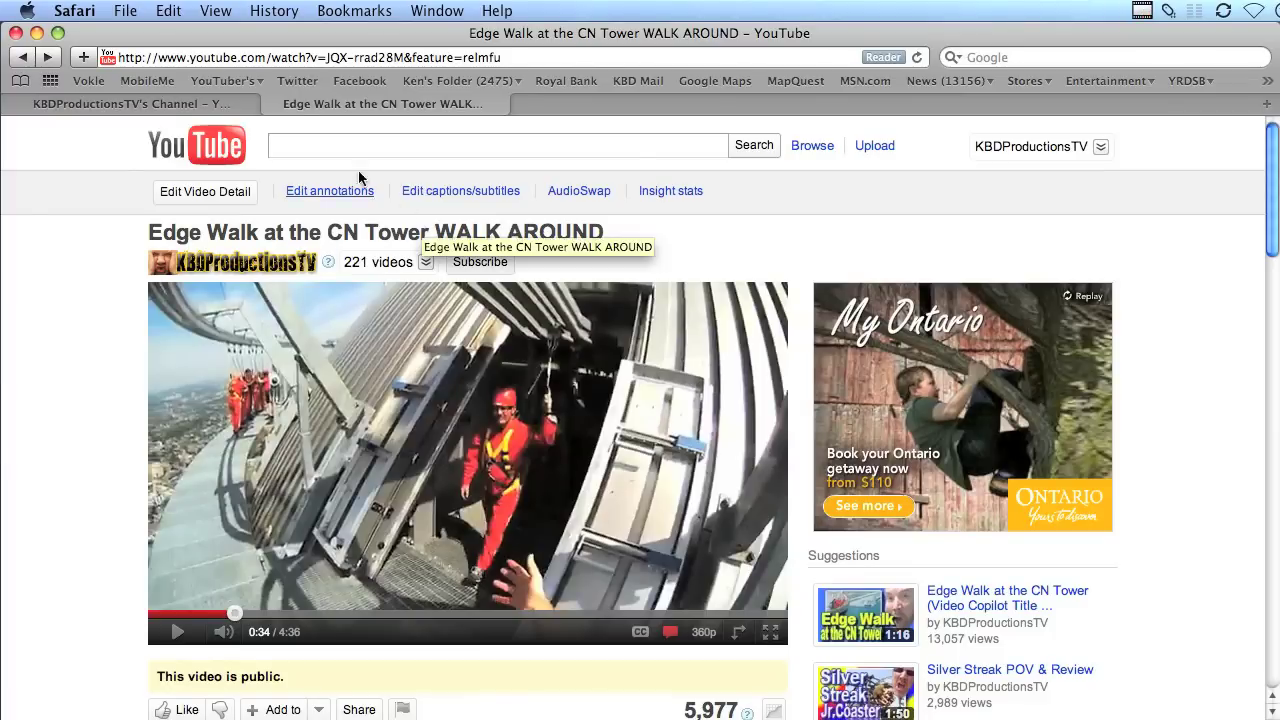
Open the channel page from the channel name under the Edge Walk at the CN Tower video
click(232, 266)
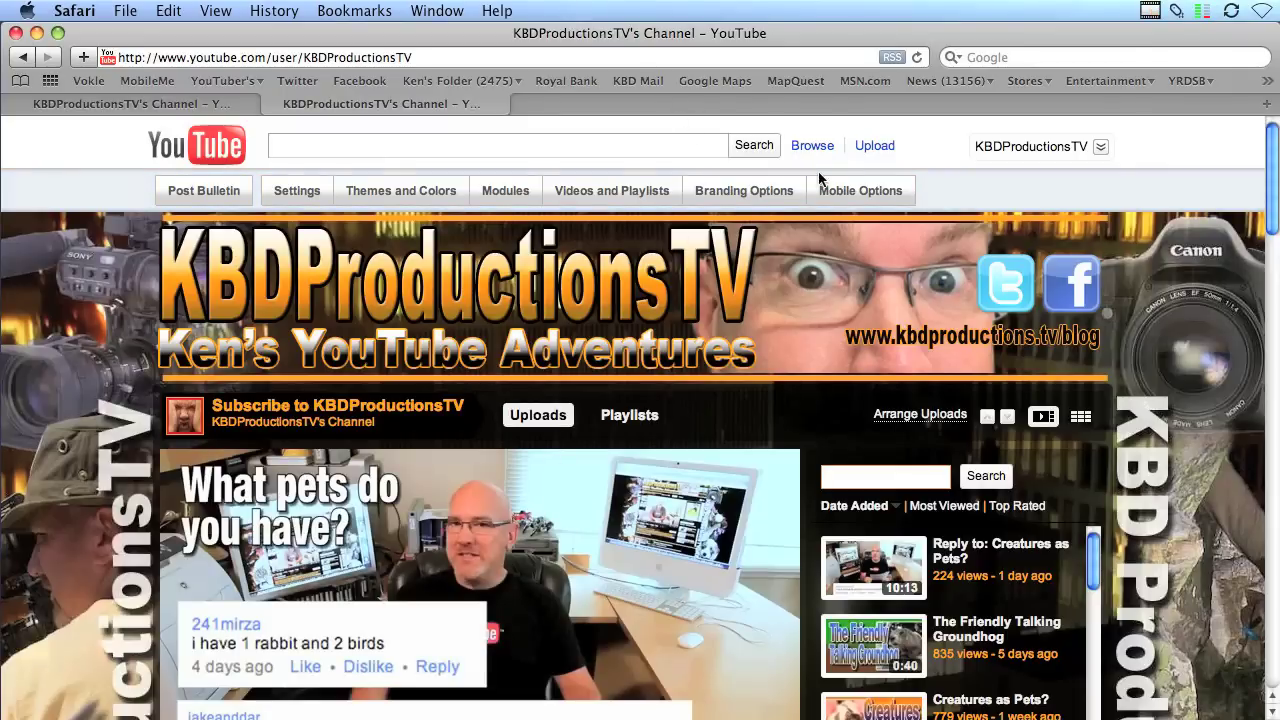
Show the Video Page Branding settings under Branding Options, requiring a 25px-high, max 170px-wide banner
click(715, 191)
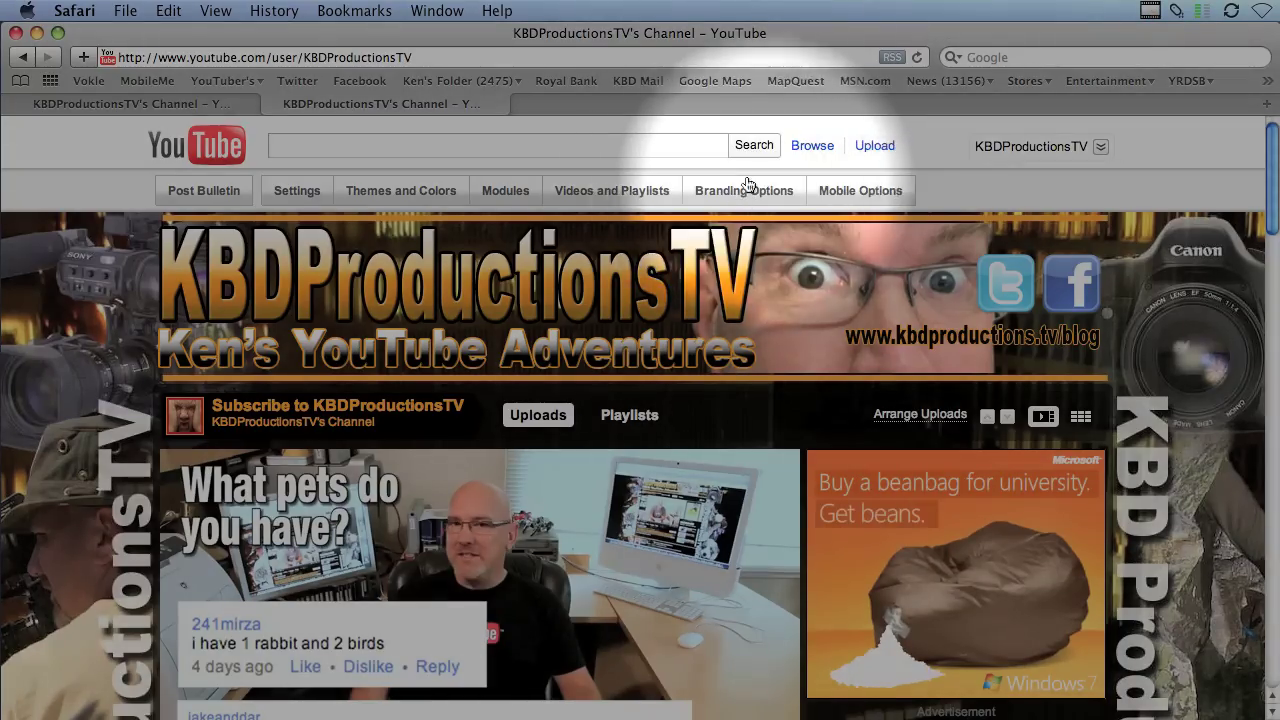
click(766, 193)
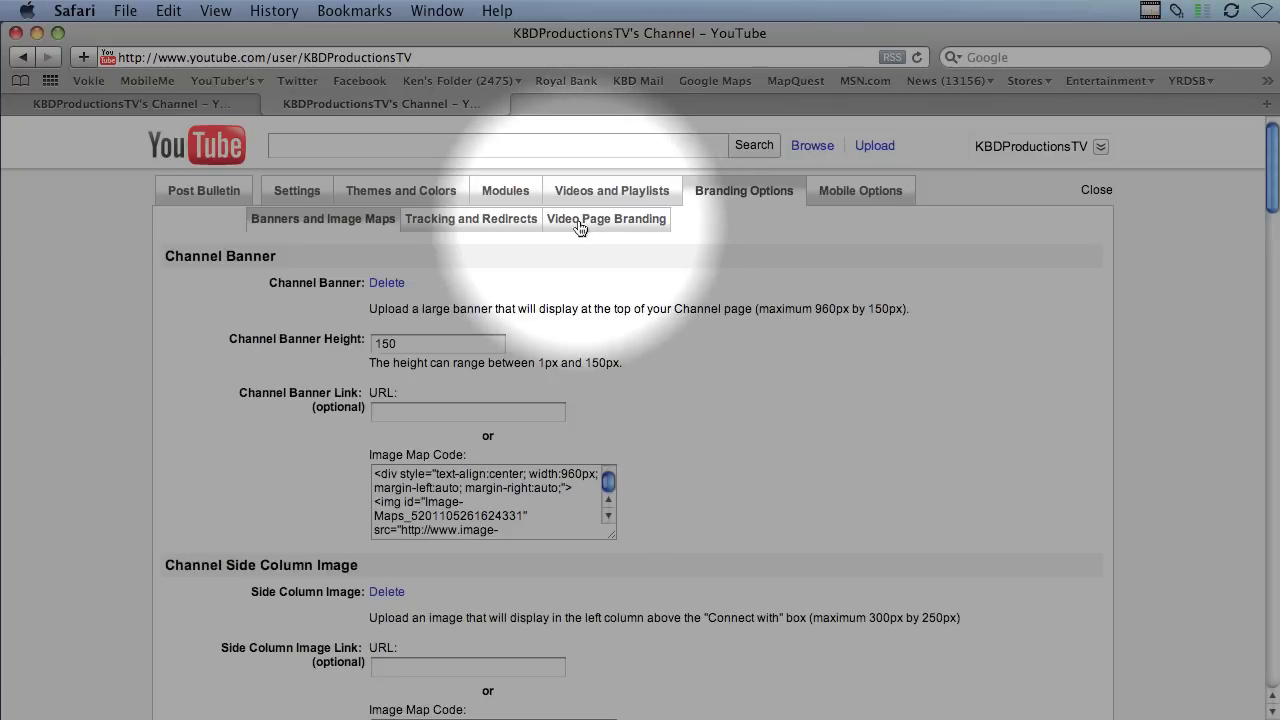
click(579, 224)
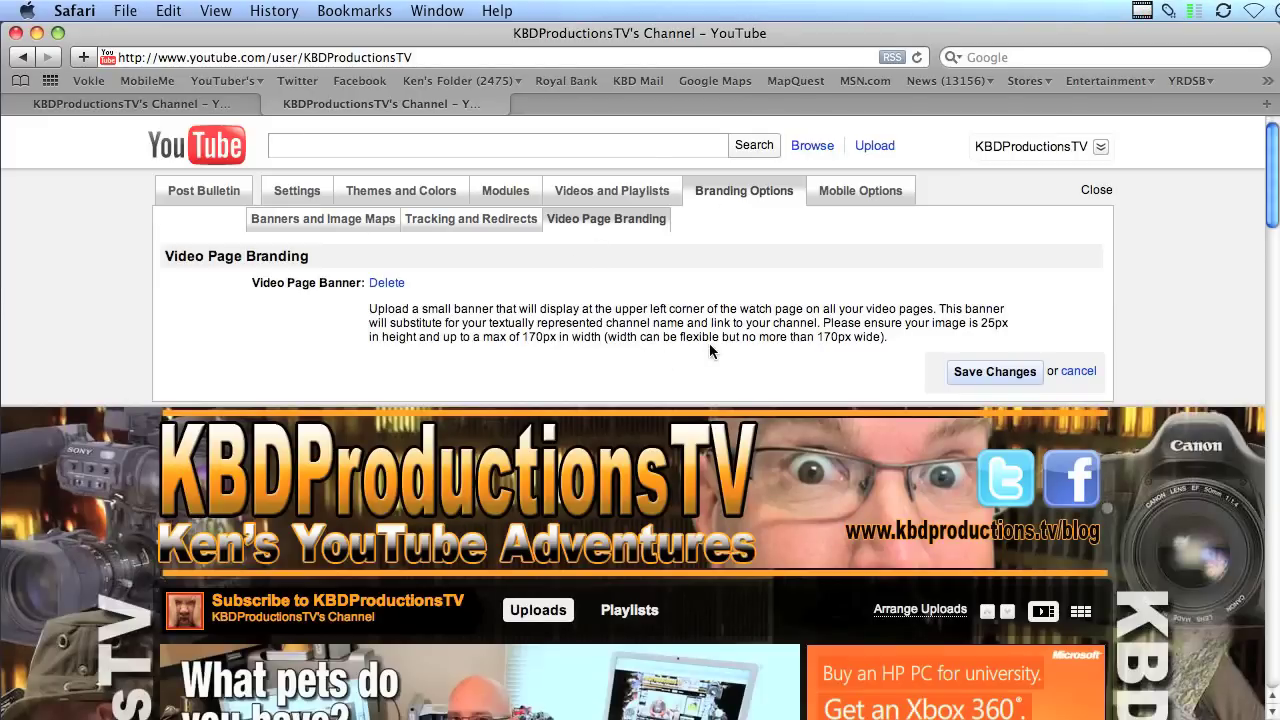
In Photoshop, create a new transparent 170×25 px document and enlarge its window
key(super+Tab)
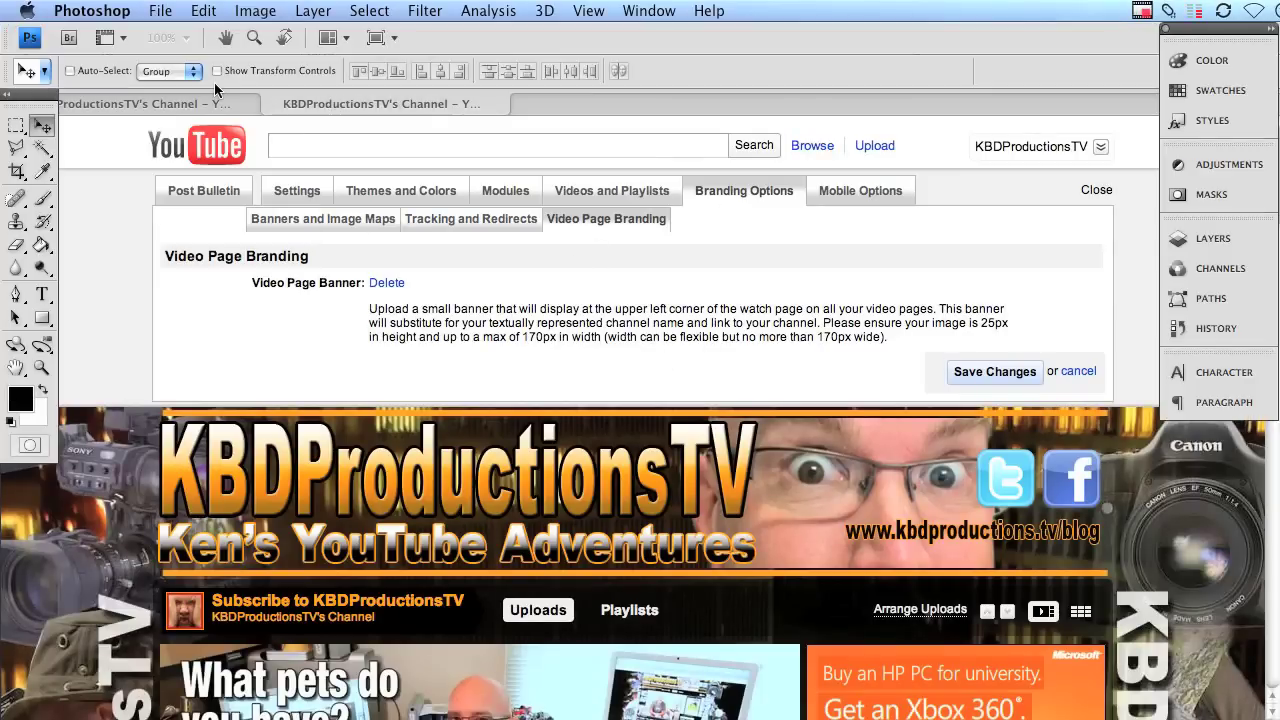
click(160, 10)
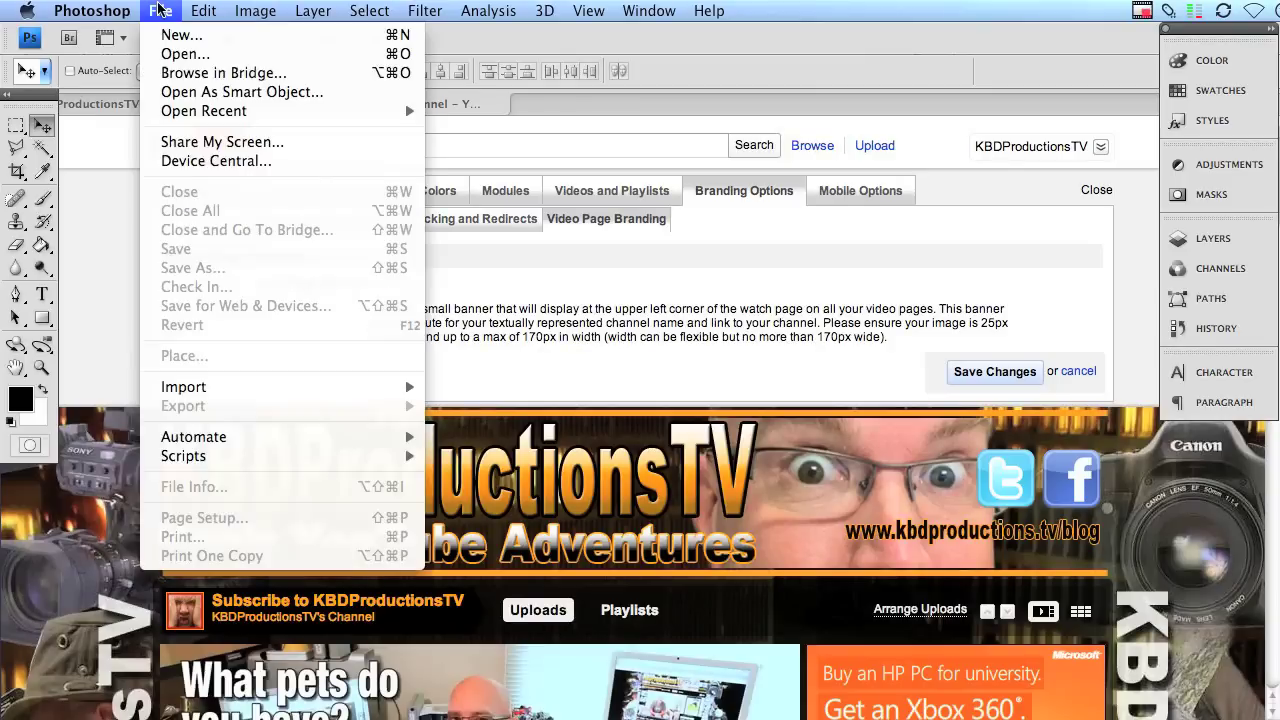
click(170, 34)
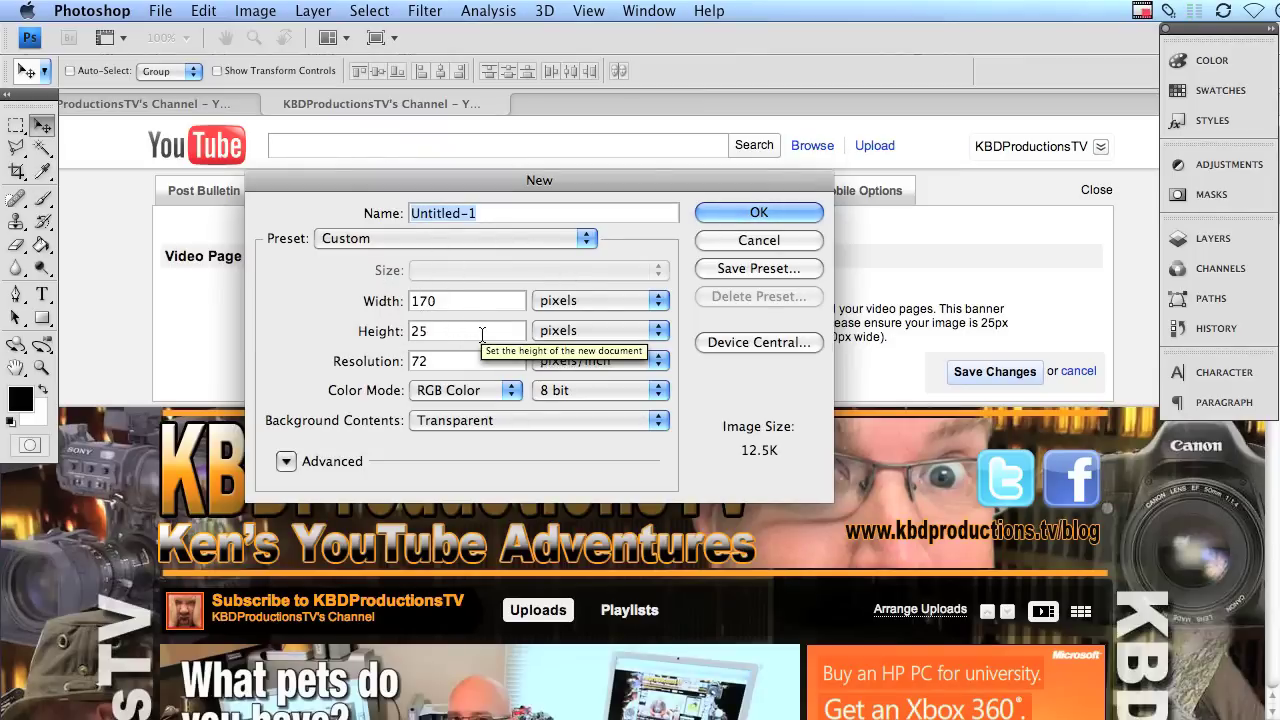
click(759, 214)
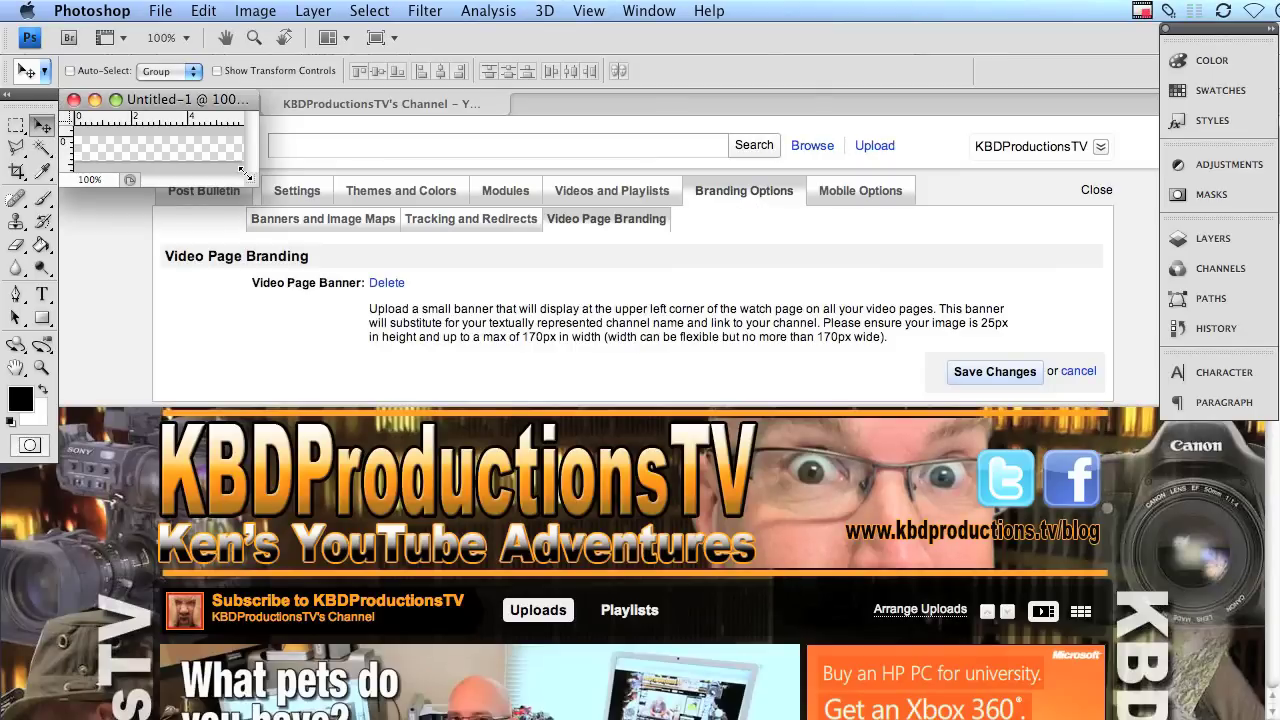
drag(255, 181, 1128, 518)
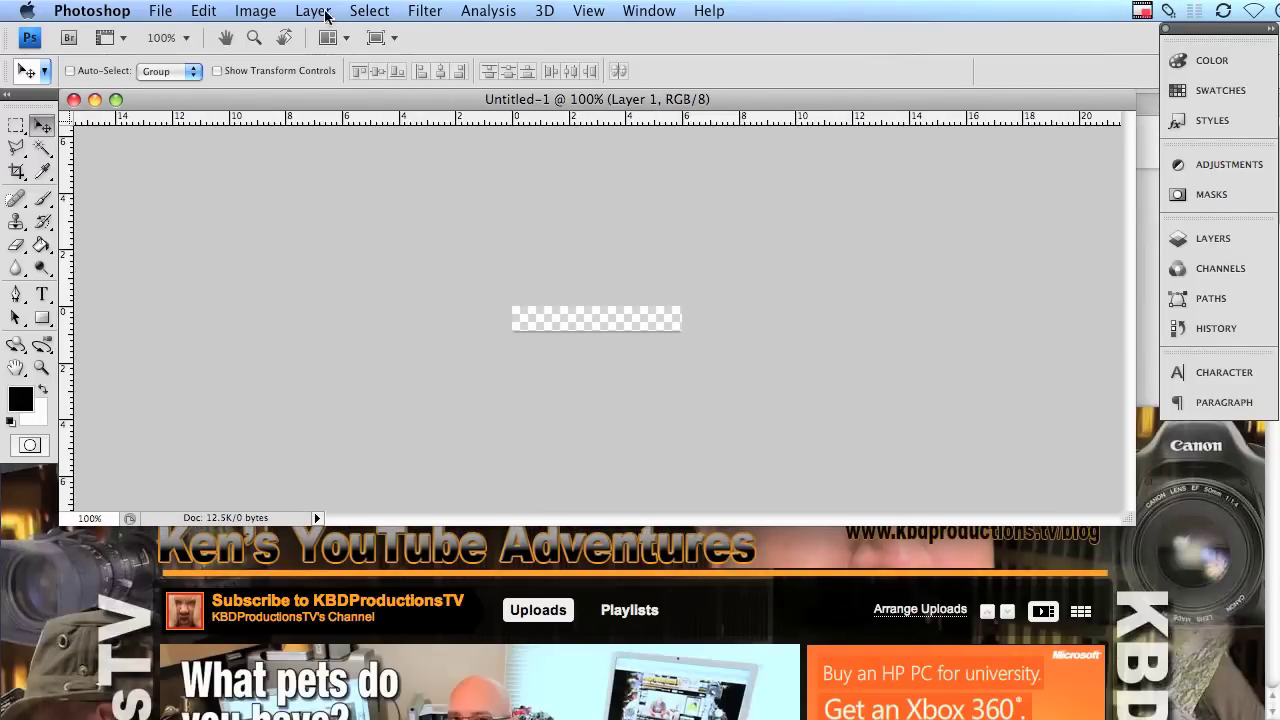
Enlarge the blank canvas to 500 percent in Image Size, with width measured in percent
click(260, 8)
click(290, 165)
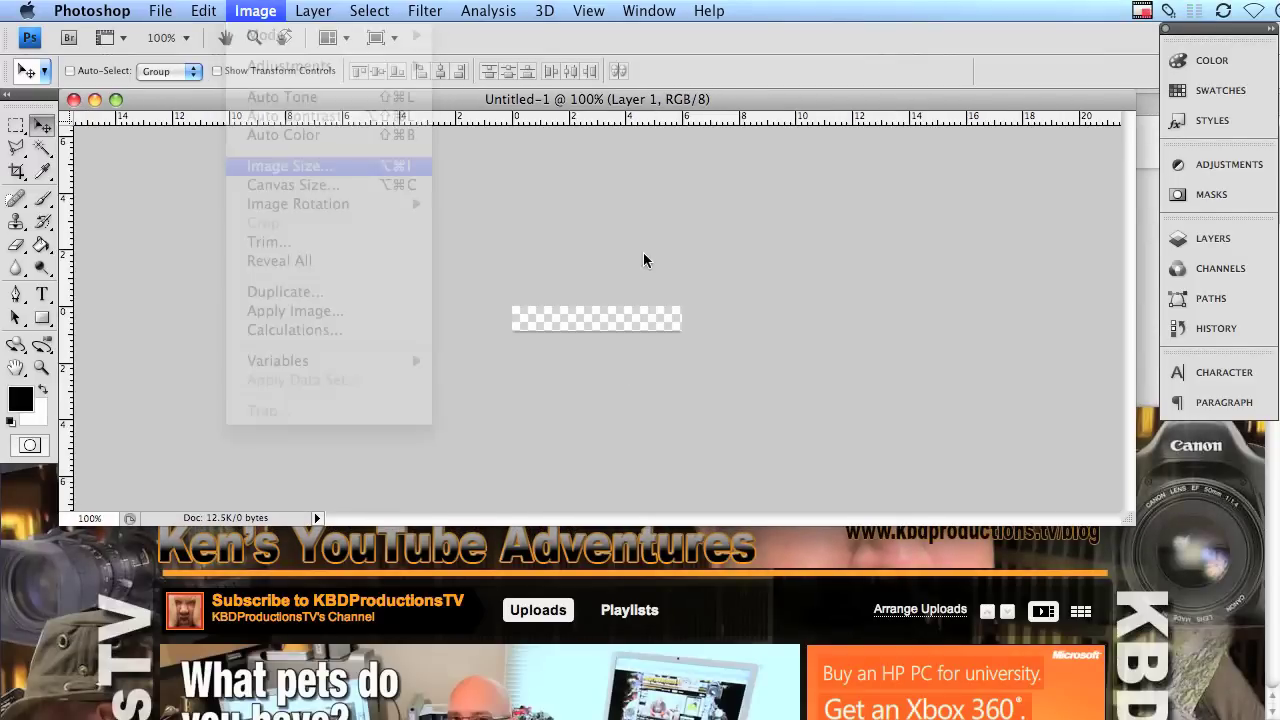
click(948, 357)
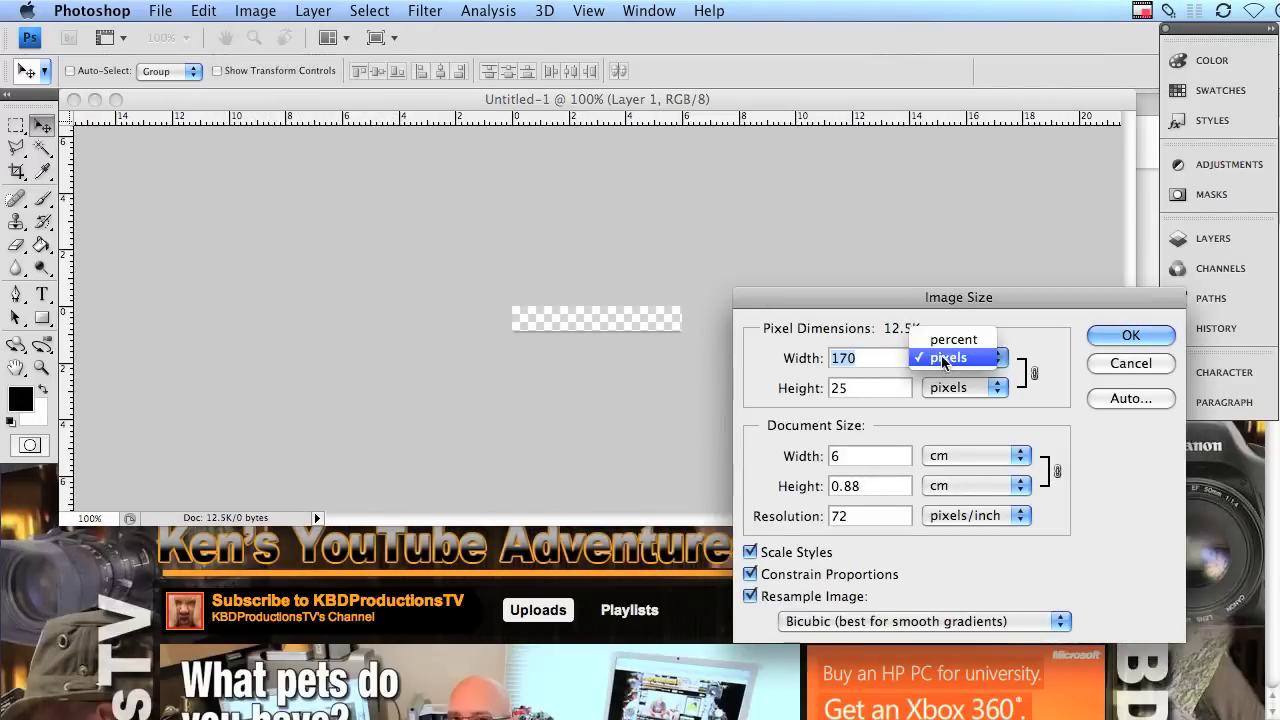
click(948, 357)
click(948, 357)
click(948, 343)
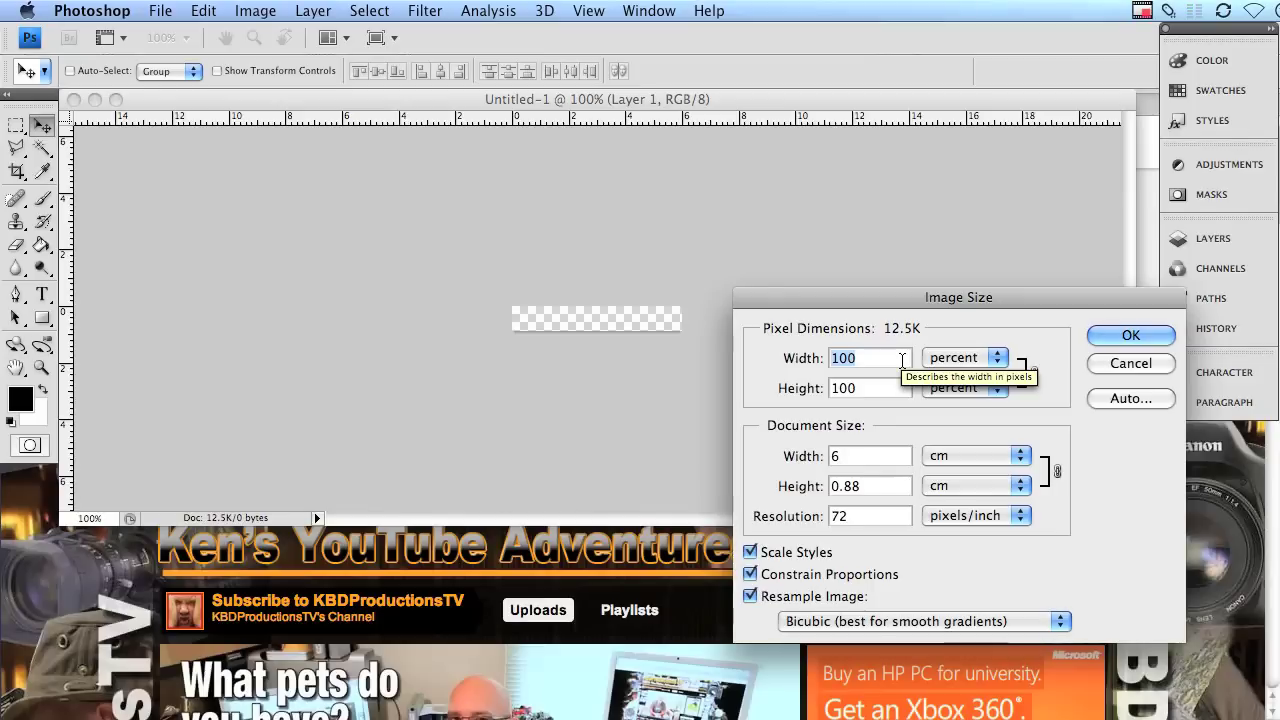
text(500)
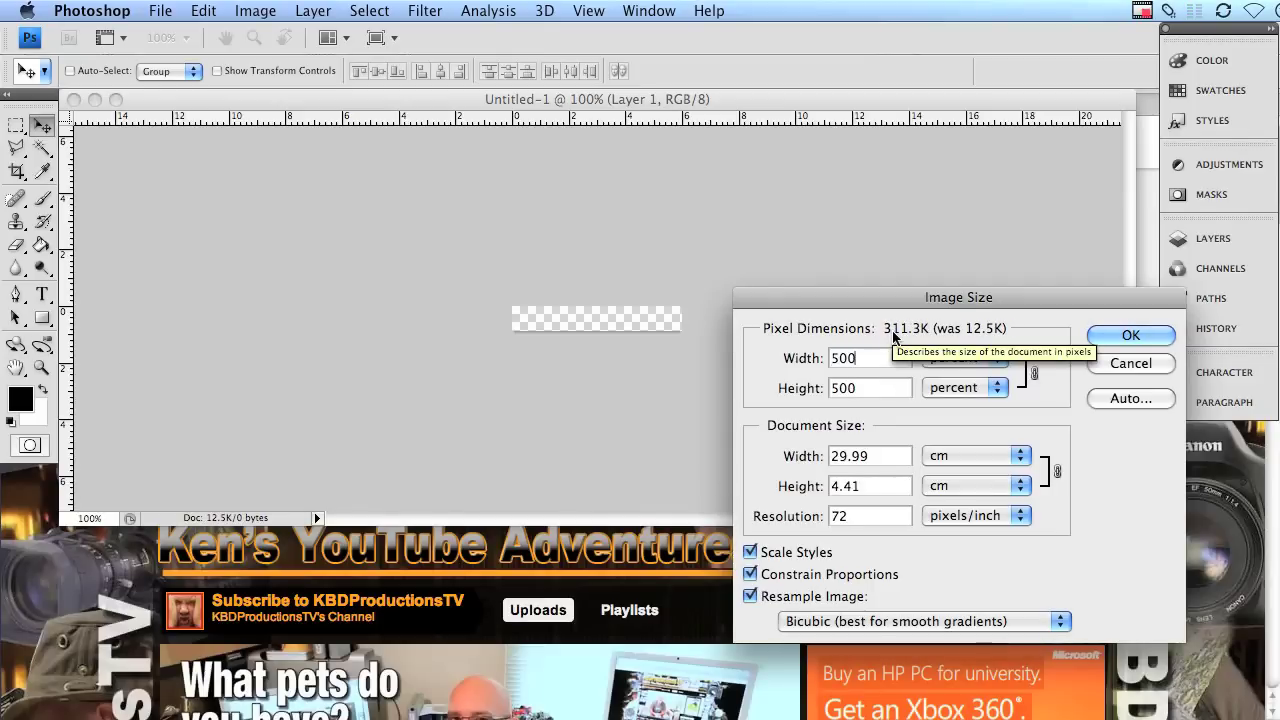
click(1116, 334)
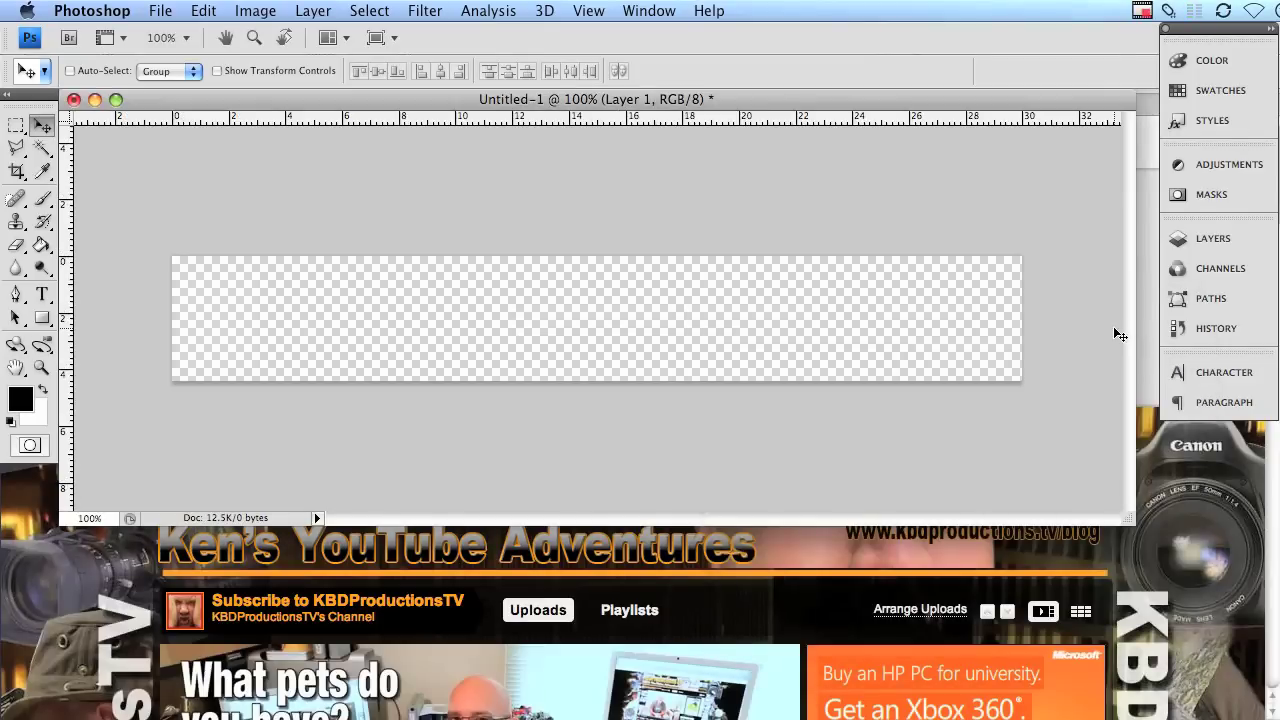
Add the text KBDProductionsTV to the banner with the Type tool
click(41, 295)
click(443, 325)
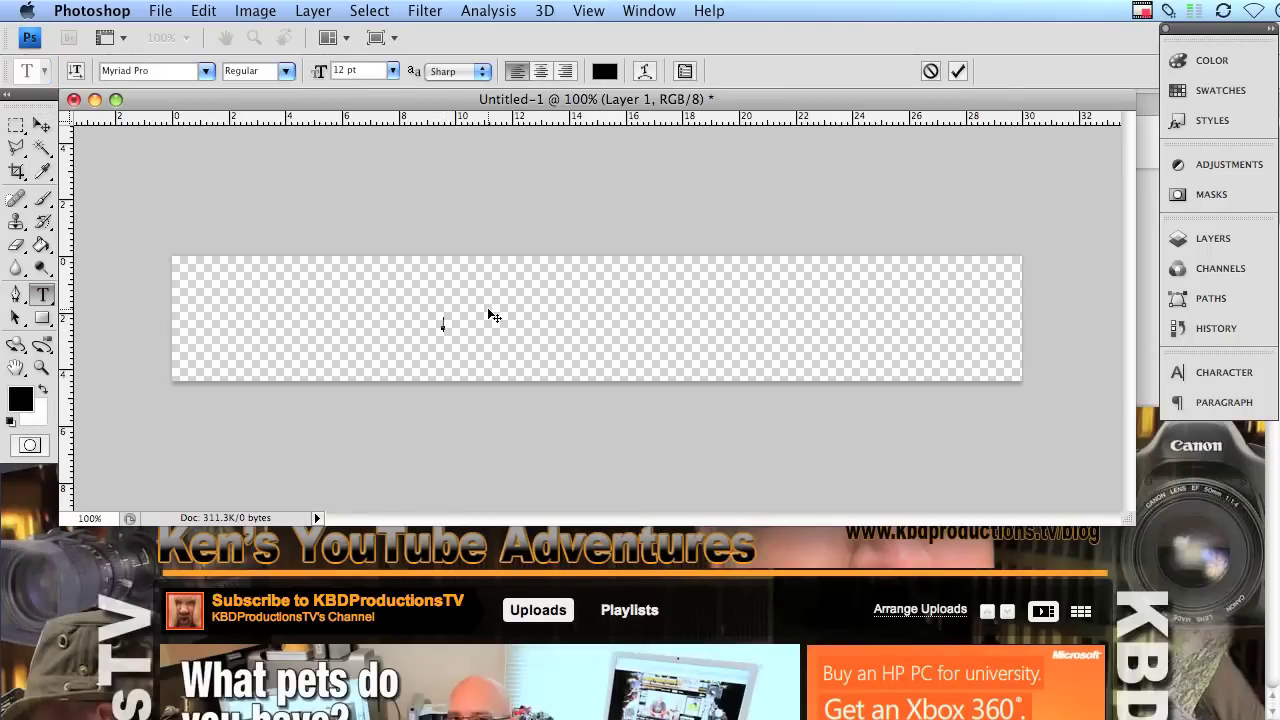
text(KBDProductionsTV)
click(41, 128)
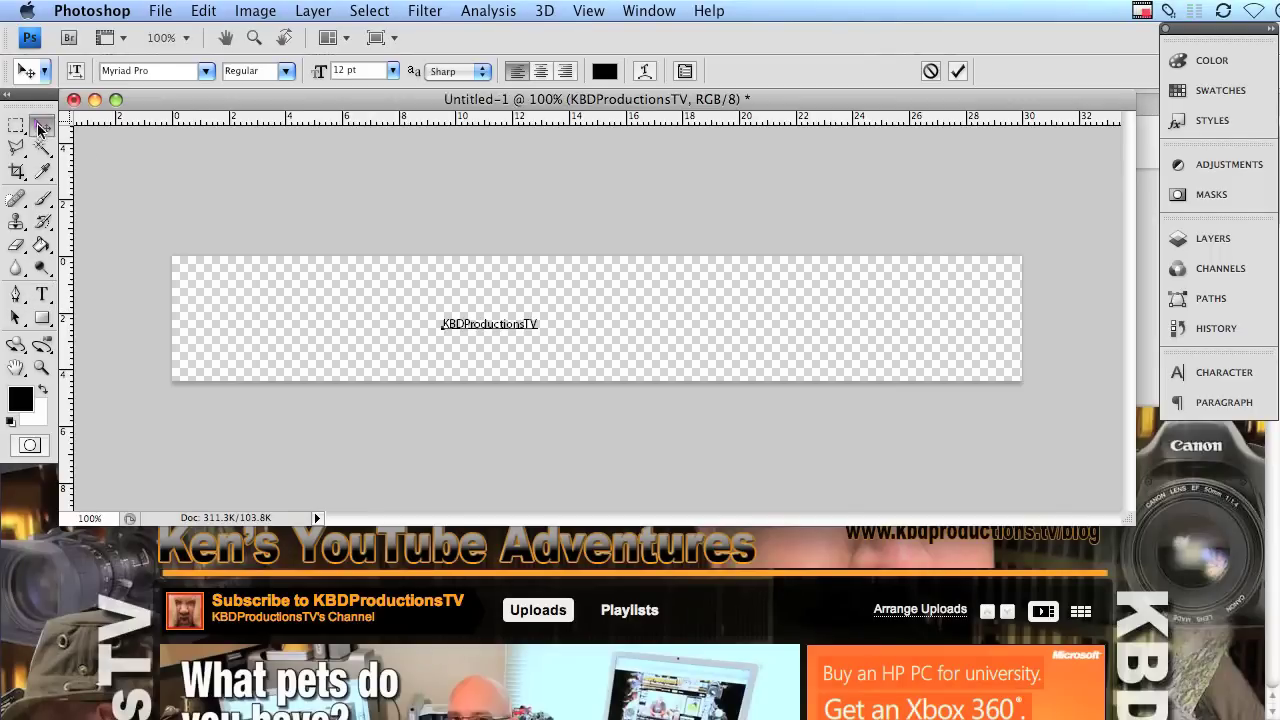
Scale the KBDProductionsTV text up to span most of the banner's width and height
click(162, 10)
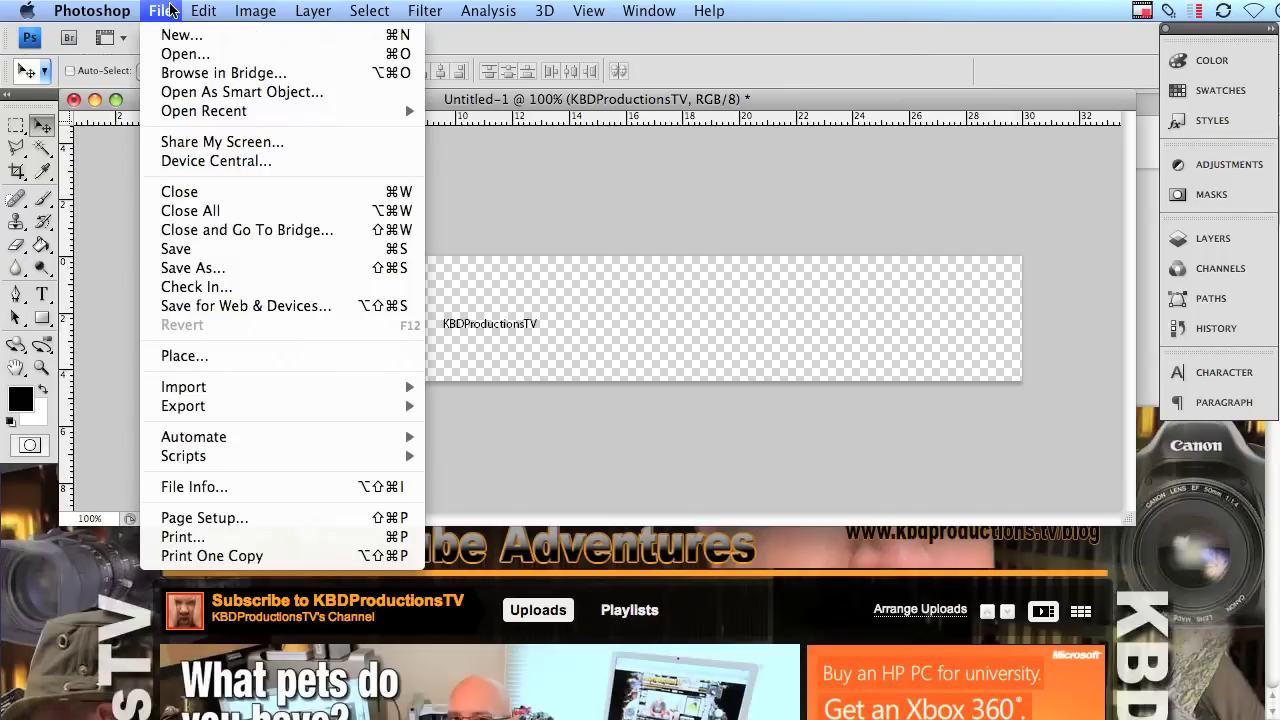
mouse_move(203, 9)
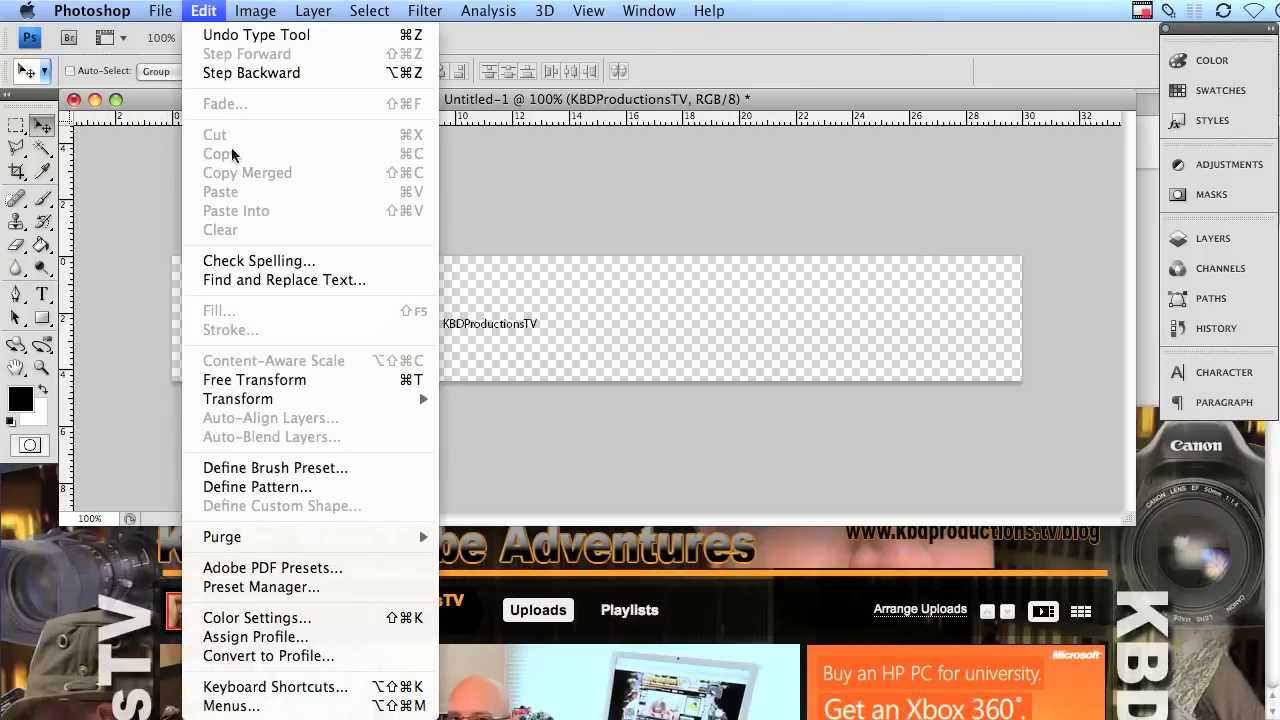
mouse_move(279, 406)
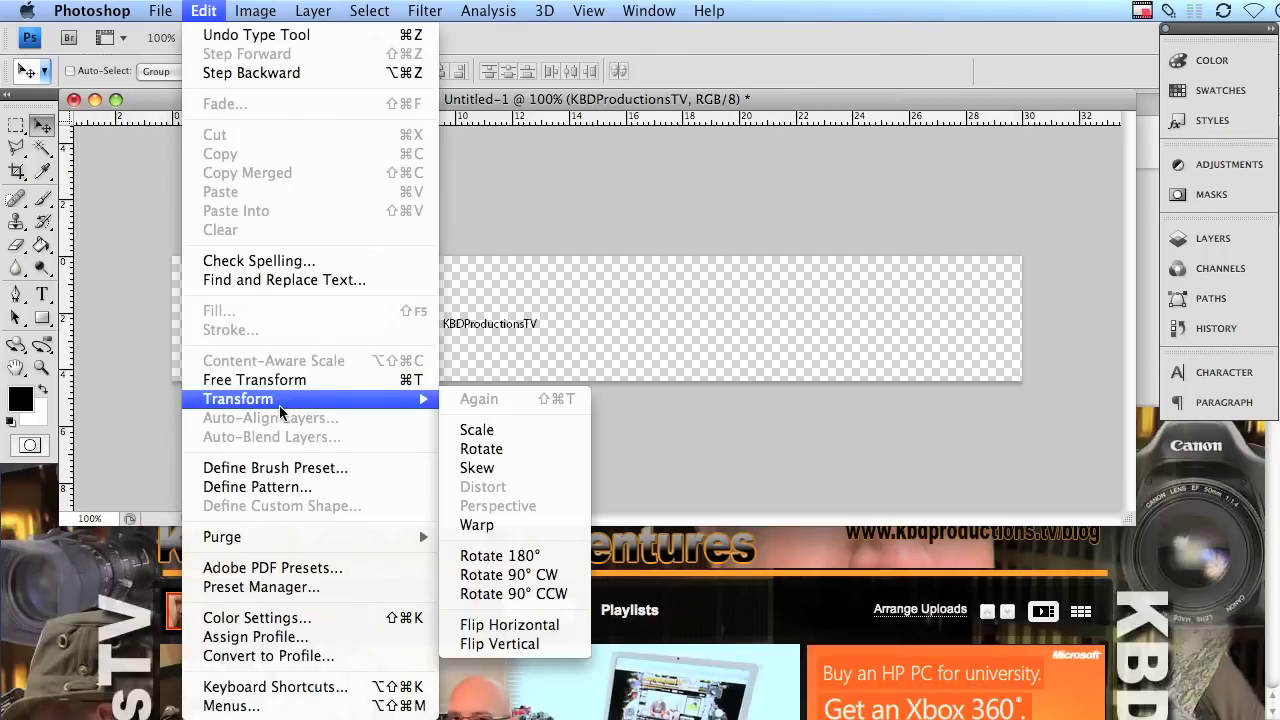
click(477, 429)
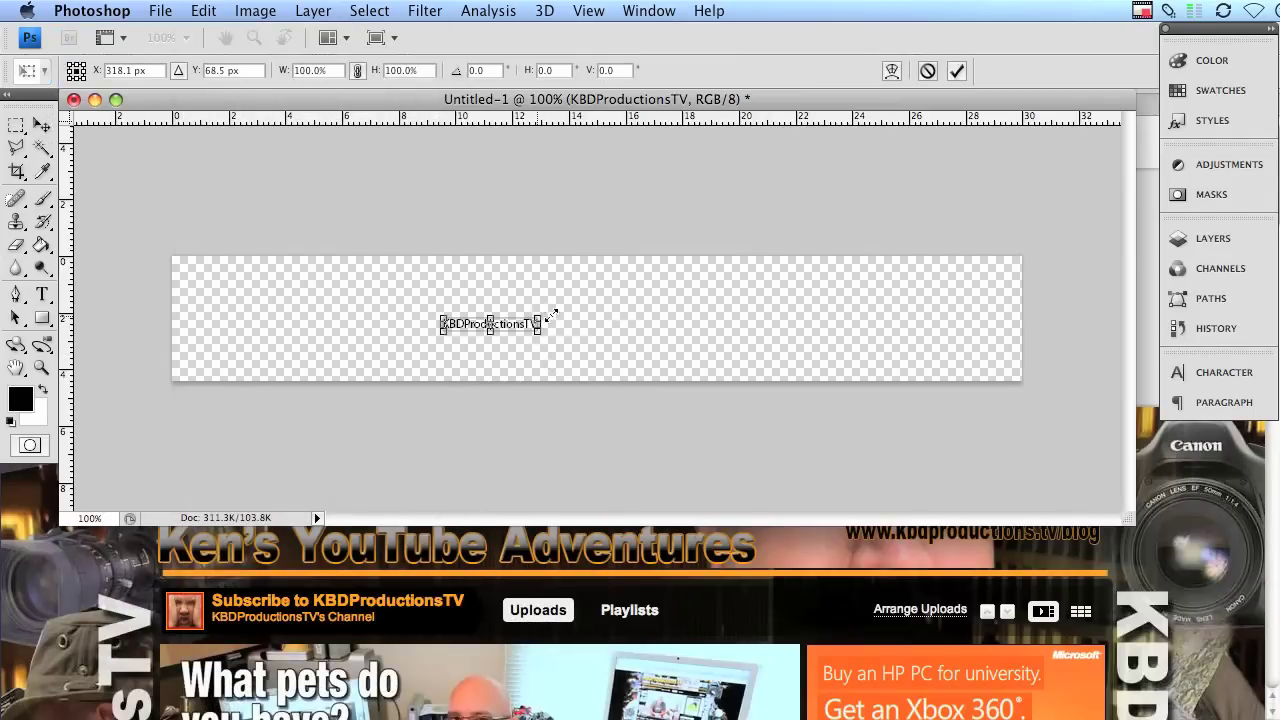
drag(551, 316, 1008, 268)
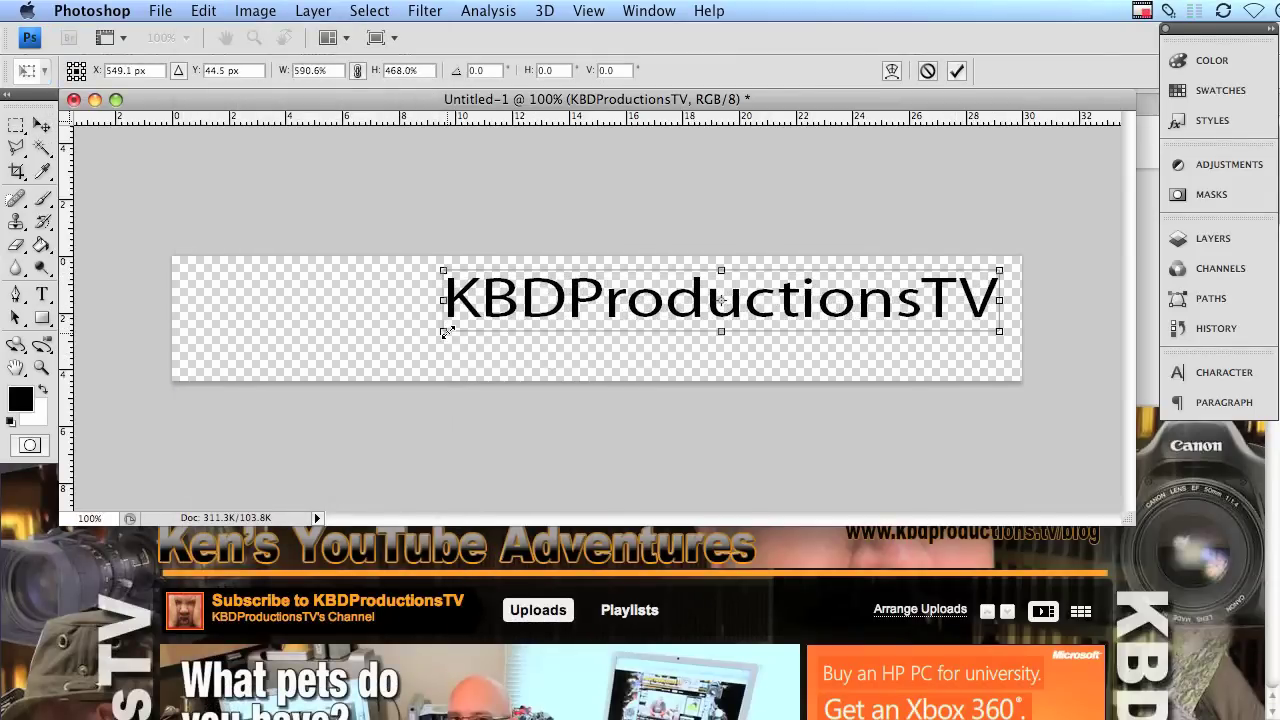
drag(447, 332, 315, 367)
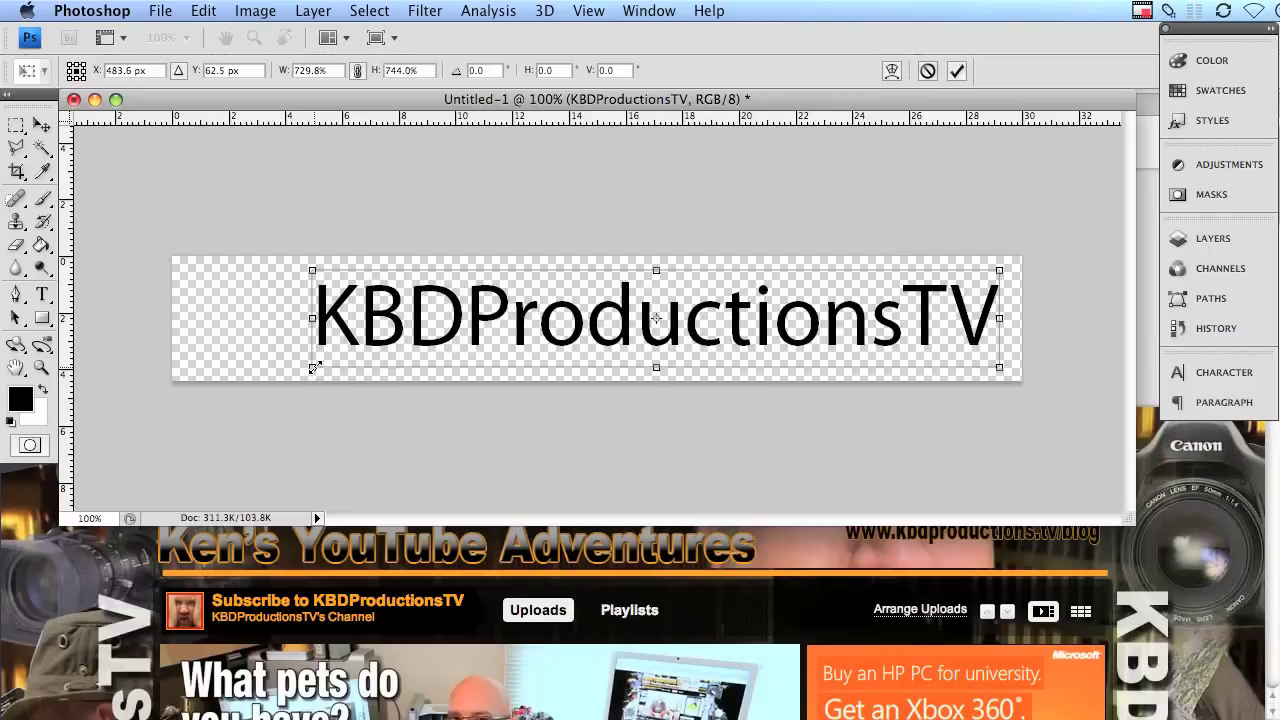
key(Return)
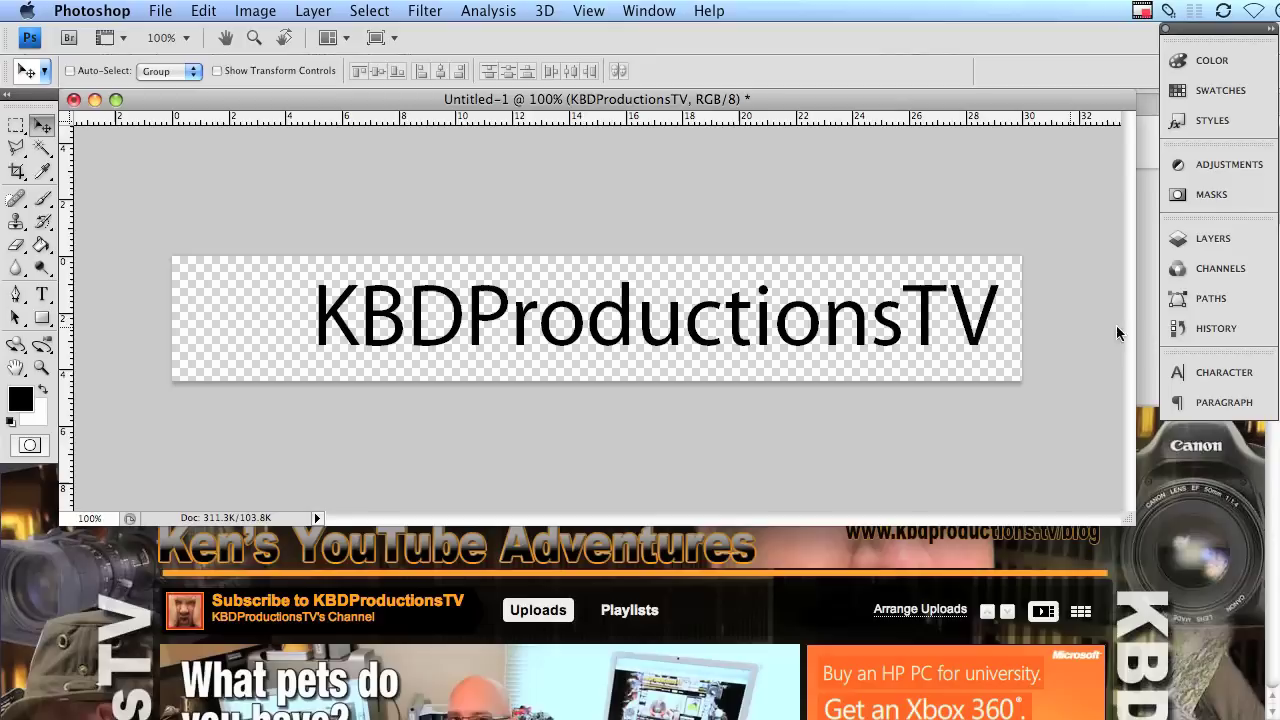
Set the KBDProductionsTV text font to 321impact in the Character panel
click(1182, 372)
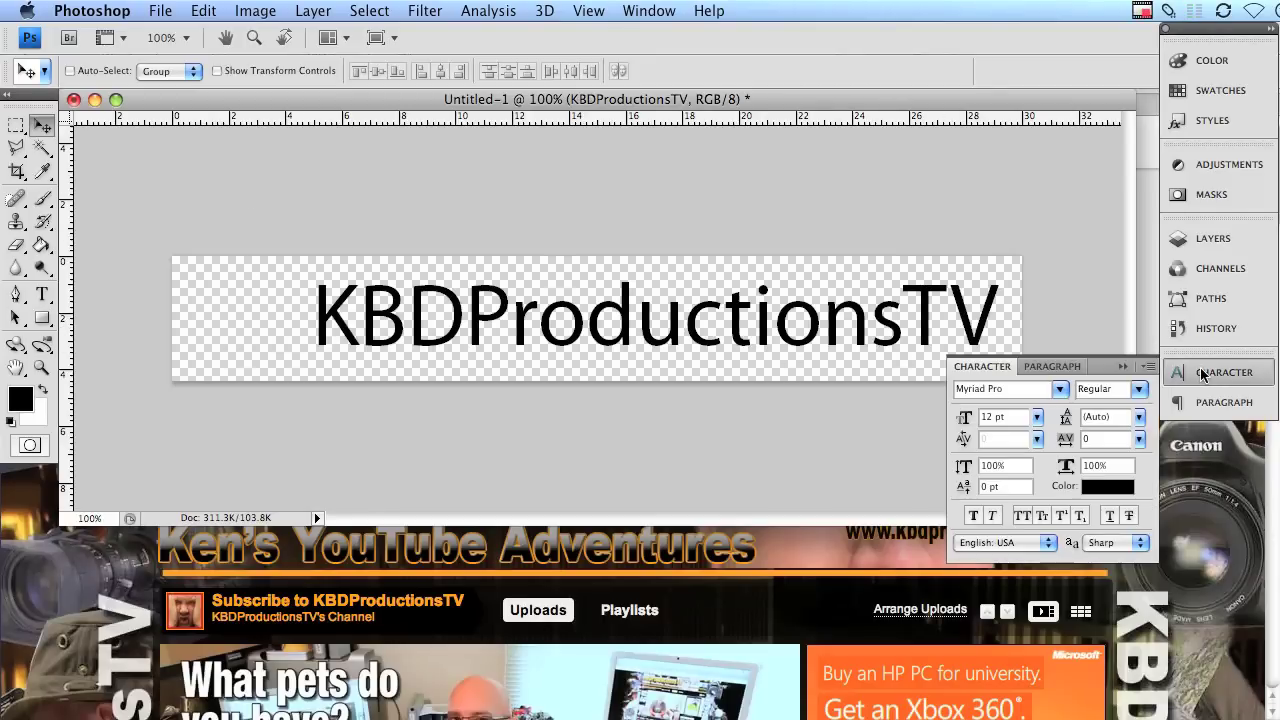
click(1060, 392)
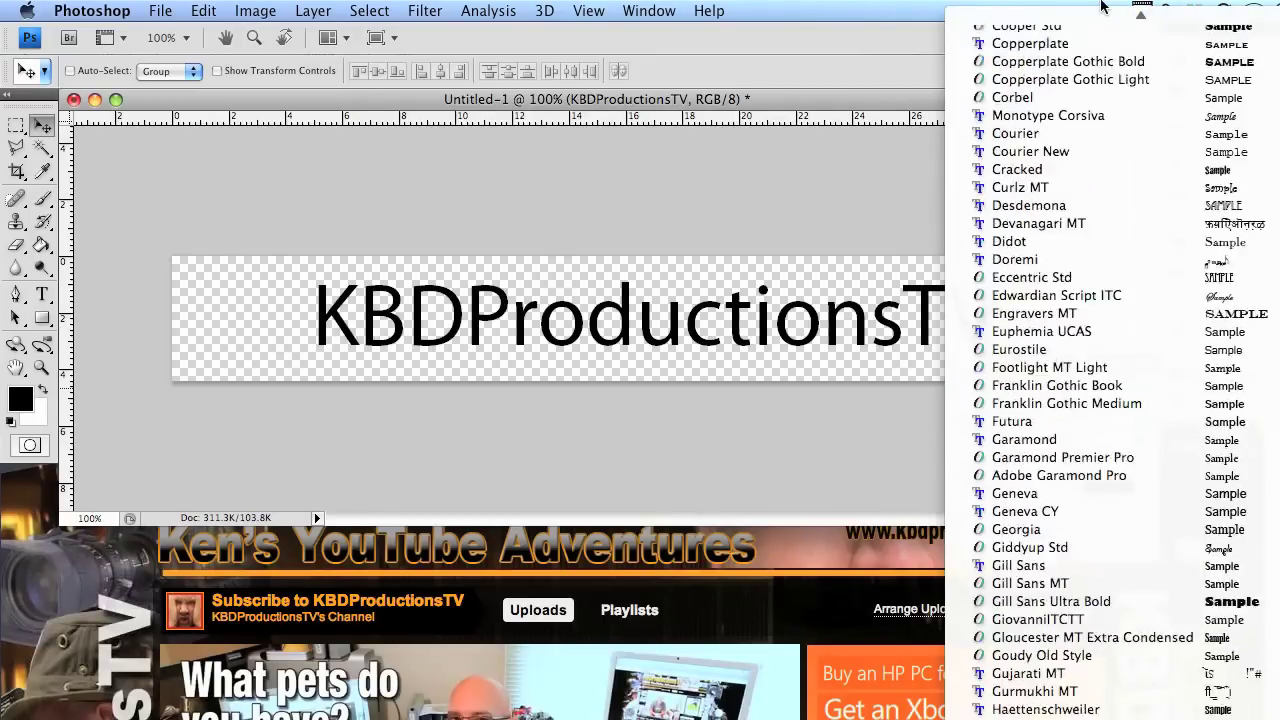
click(1050, 18)
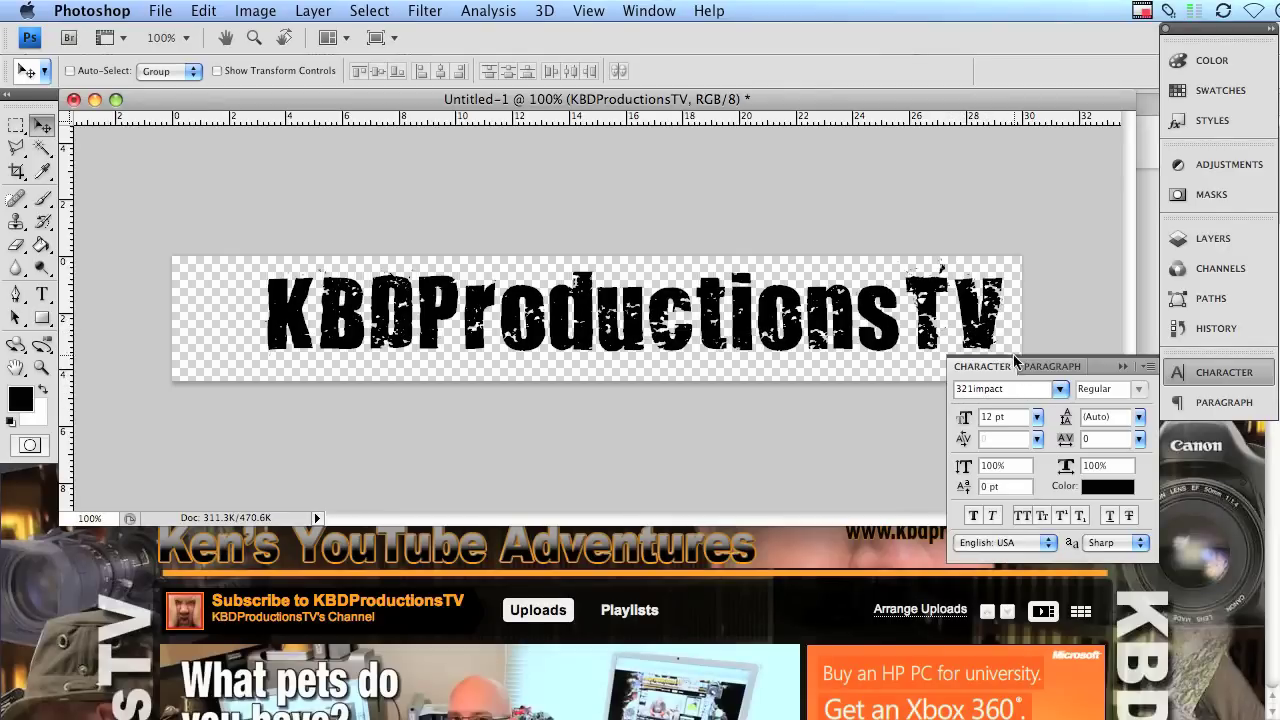
click(1122, 366)
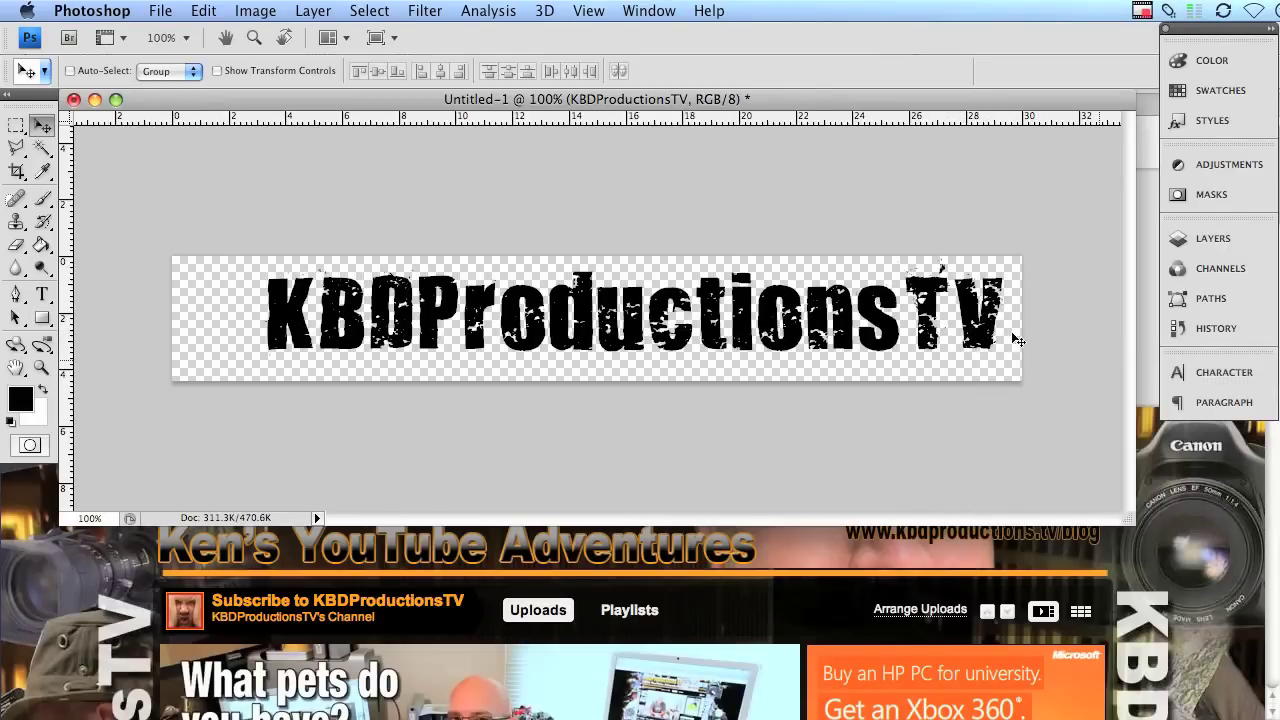
Scale the text again so it fills nearly the banner's full width
click(160, 10)
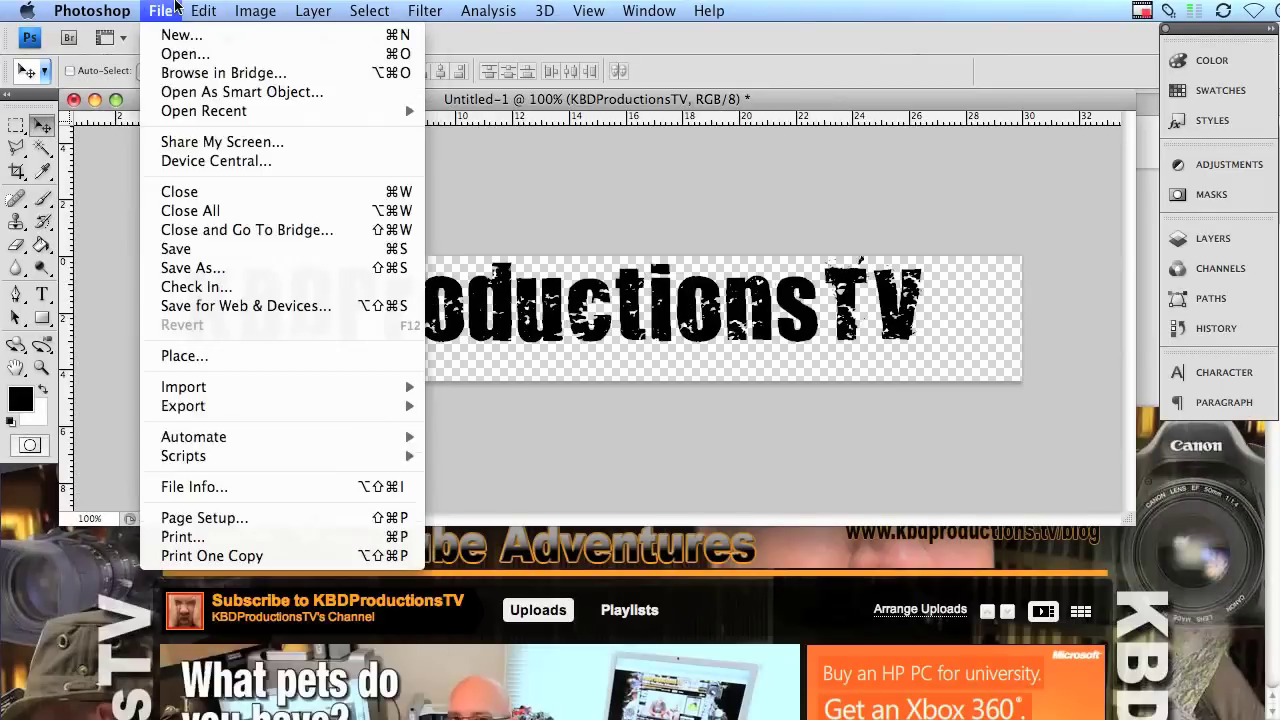
mouse_move(195, 8)
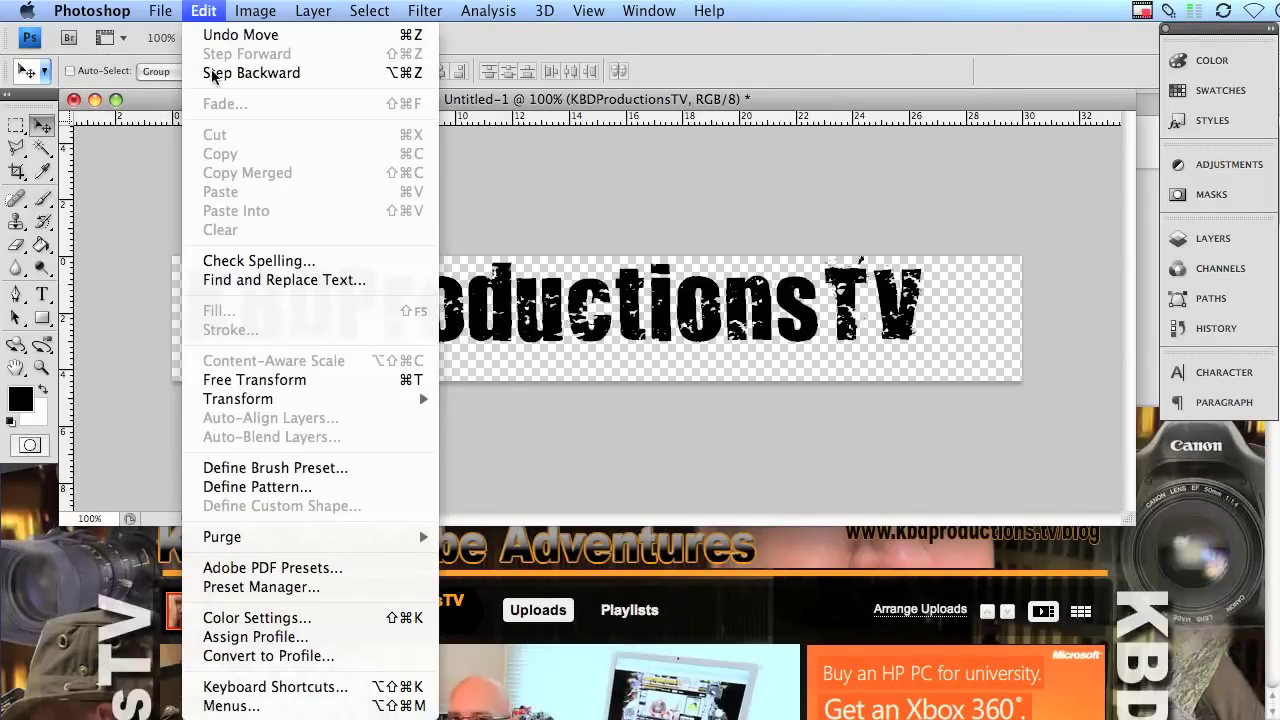
mouse_move(262, 400)
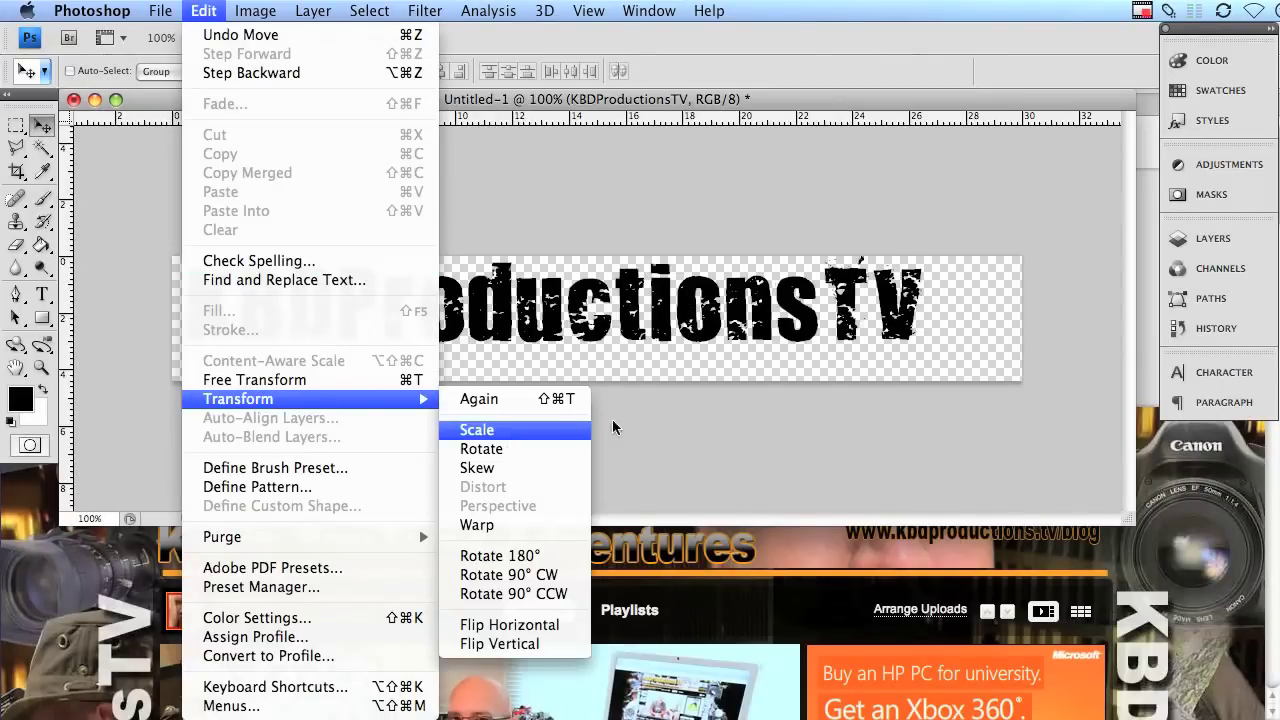
click(520, 429)
drag(926, 361, 1010, 380)
key(Return)
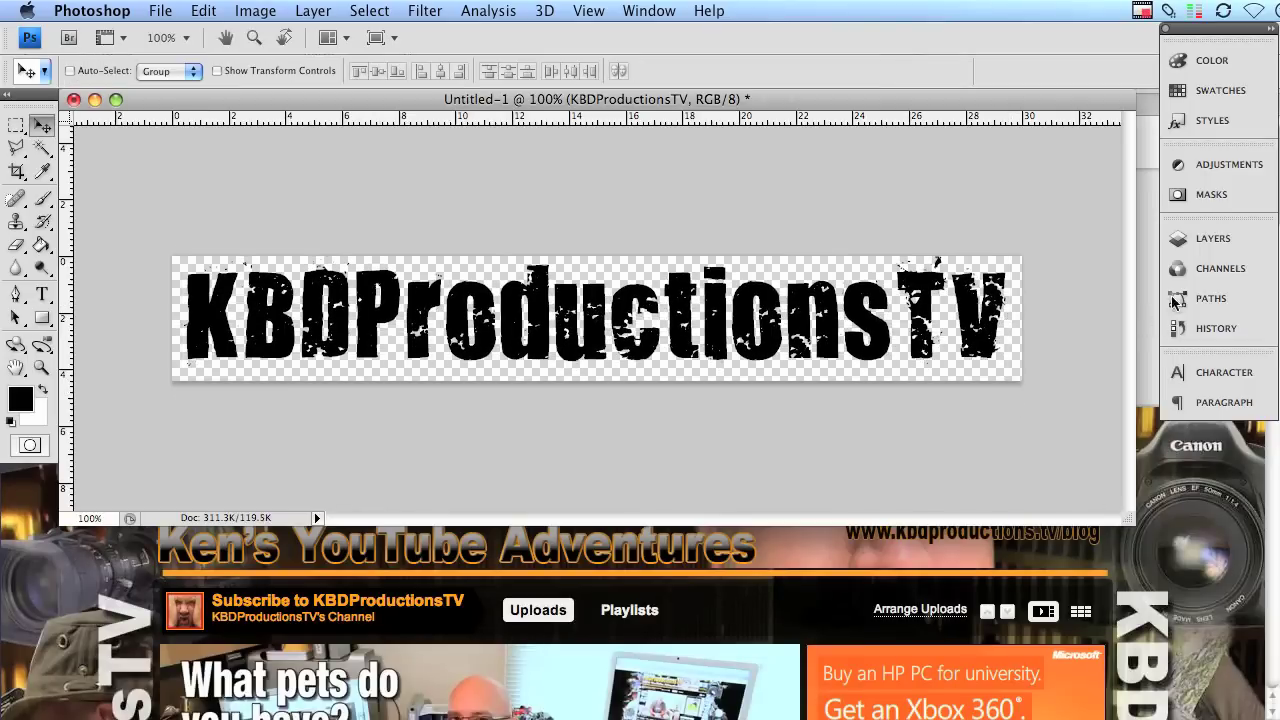
Give the text layer an Orange, Yellow, Orange Gradient Overlay in its Layer Style
click(1210, 240)
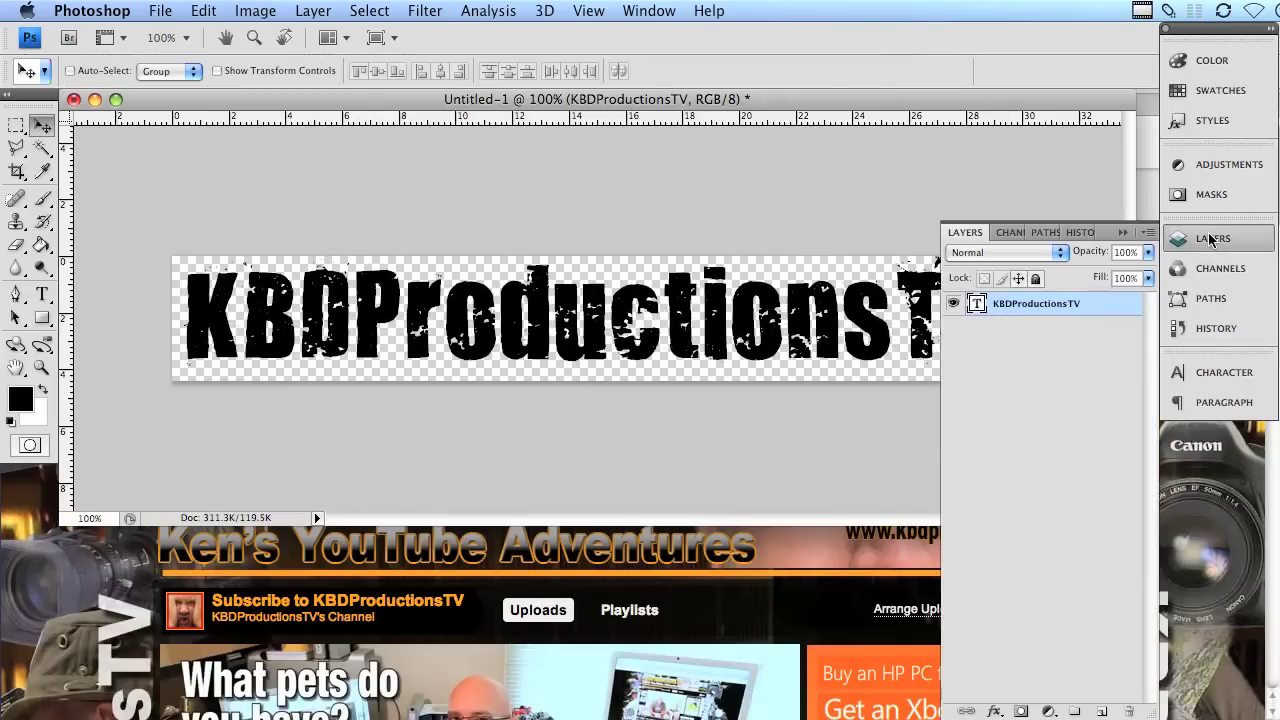
double_click(1120, 305)
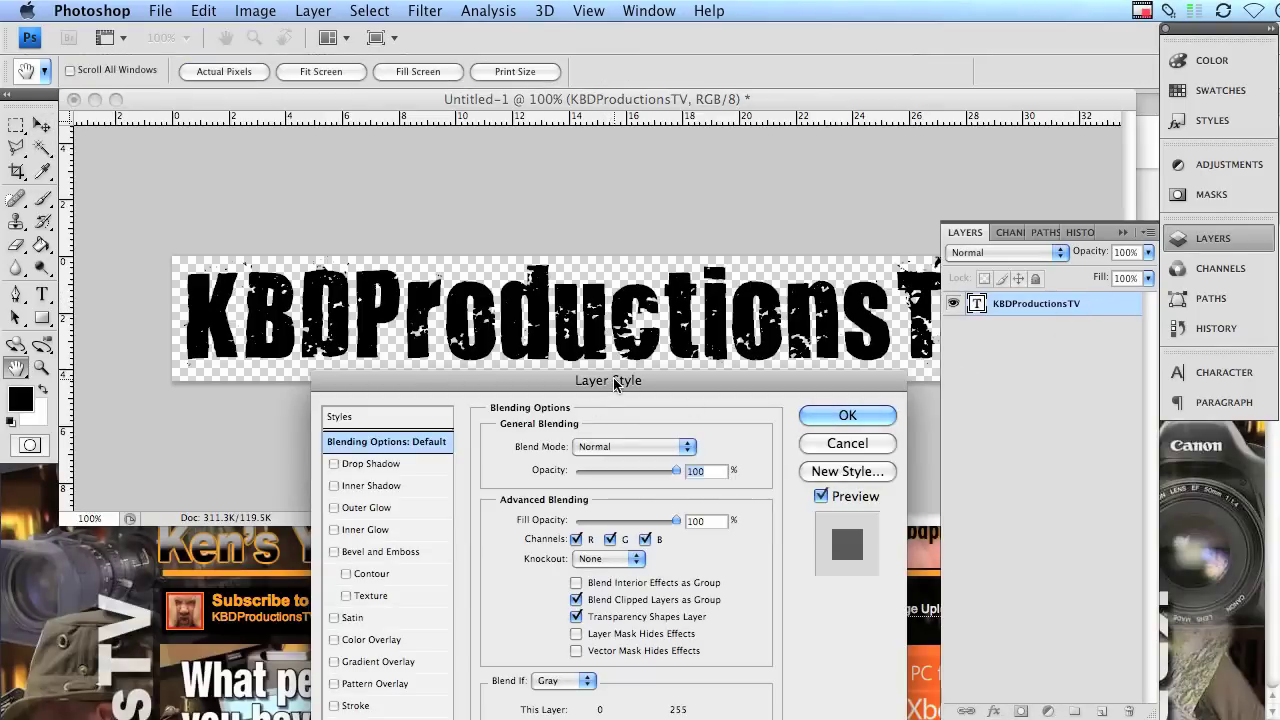
drag(615, 384, 608, 246)
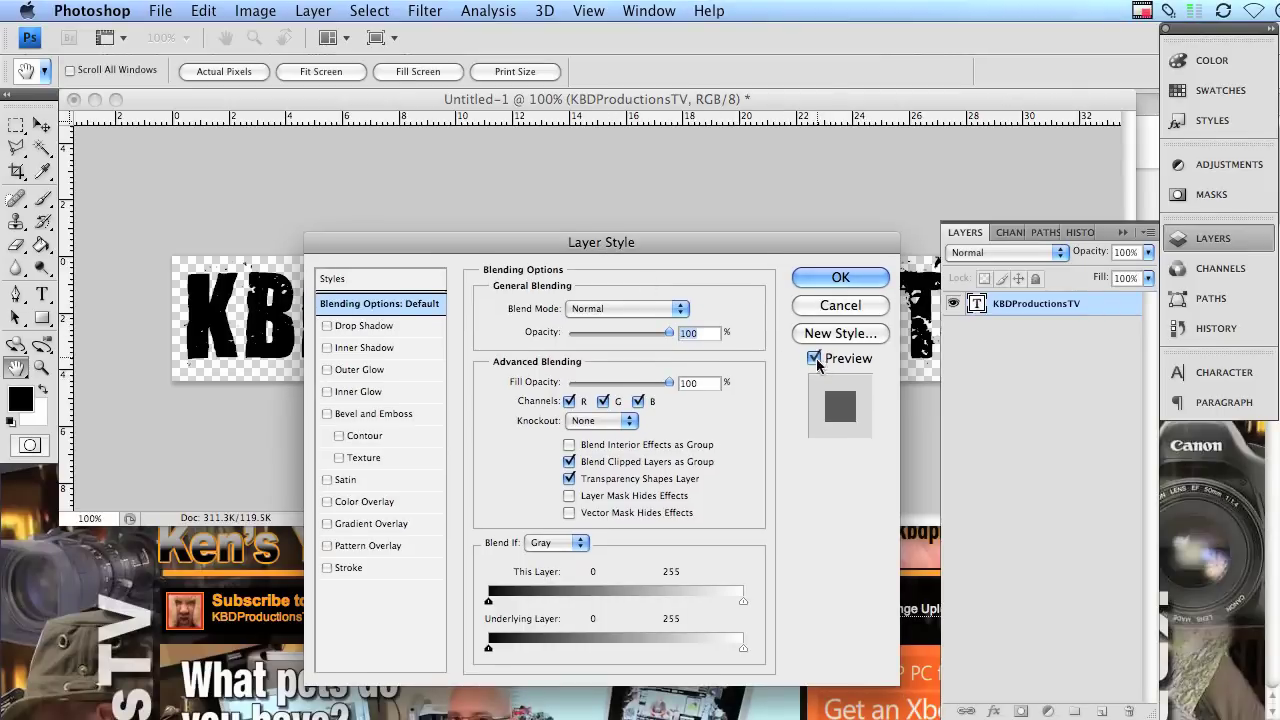
drag(695, 241, 710, 354)
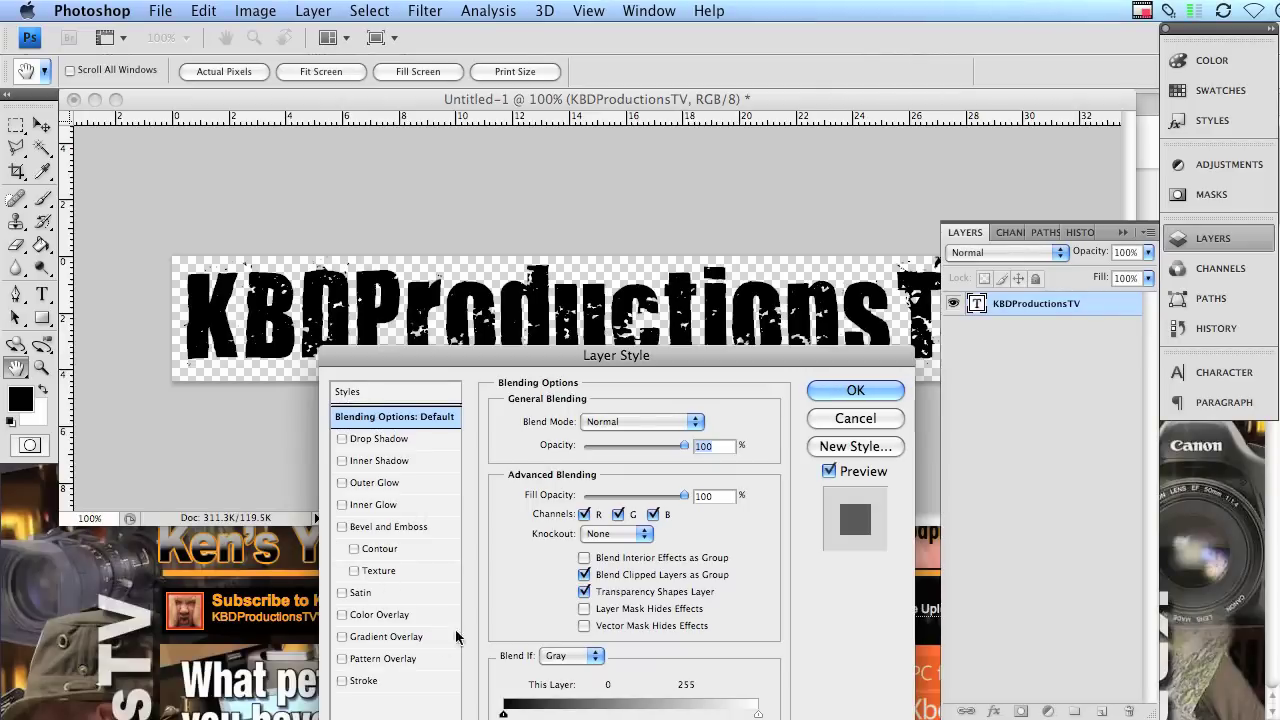
click(380, 640)
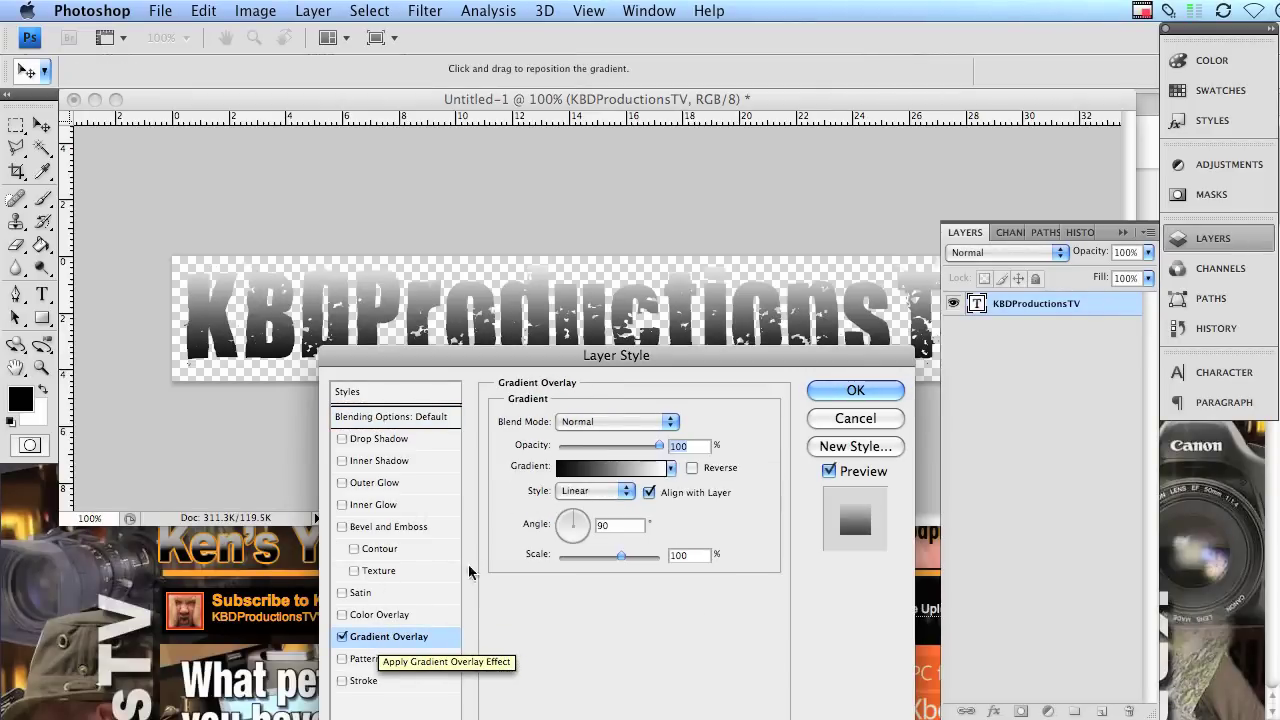
click(630, 473)
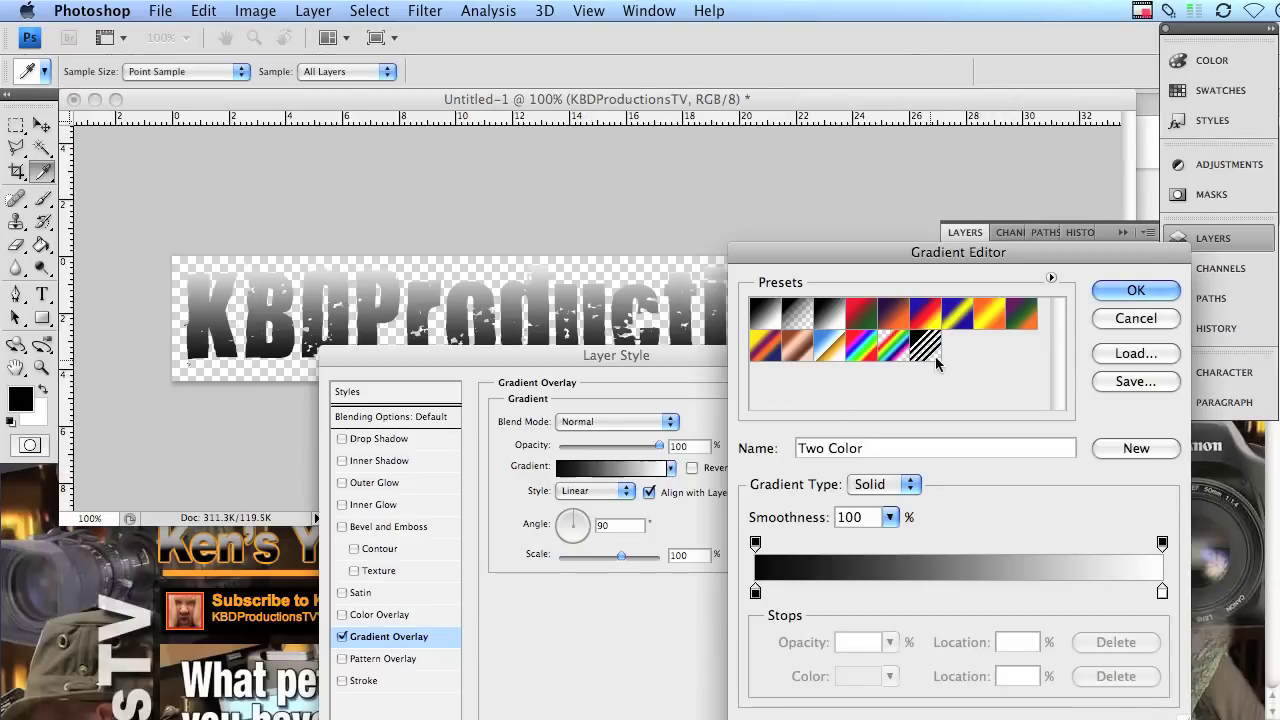
click(988, 316)
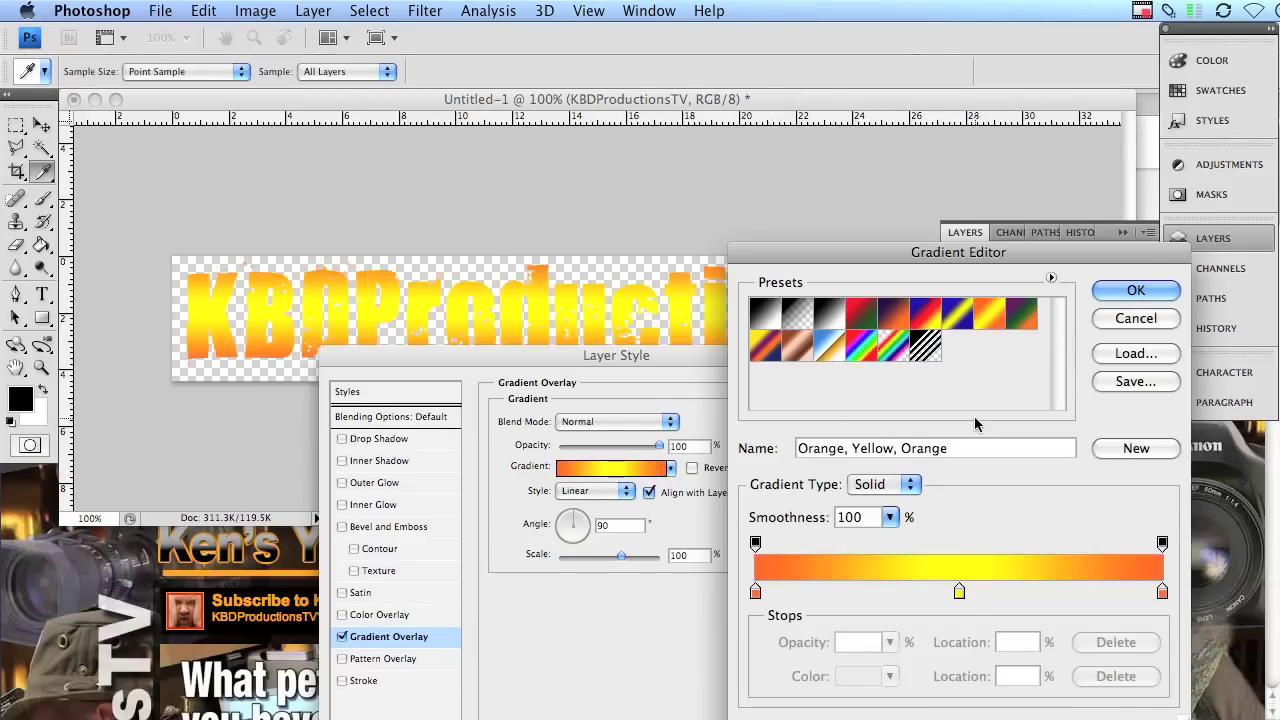
click(1133, 289)
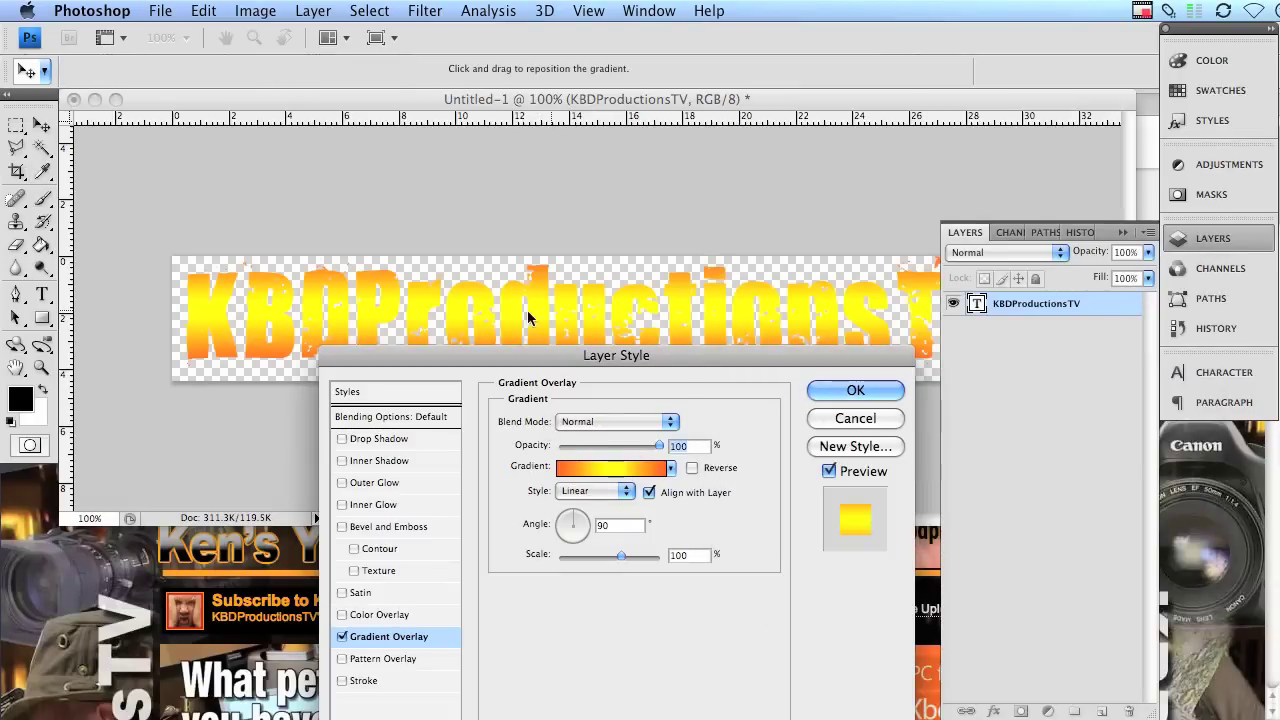
Add a 3 px black stroke and a drop shadow at about 11 px distance, 100% opacity
click(365, 681)
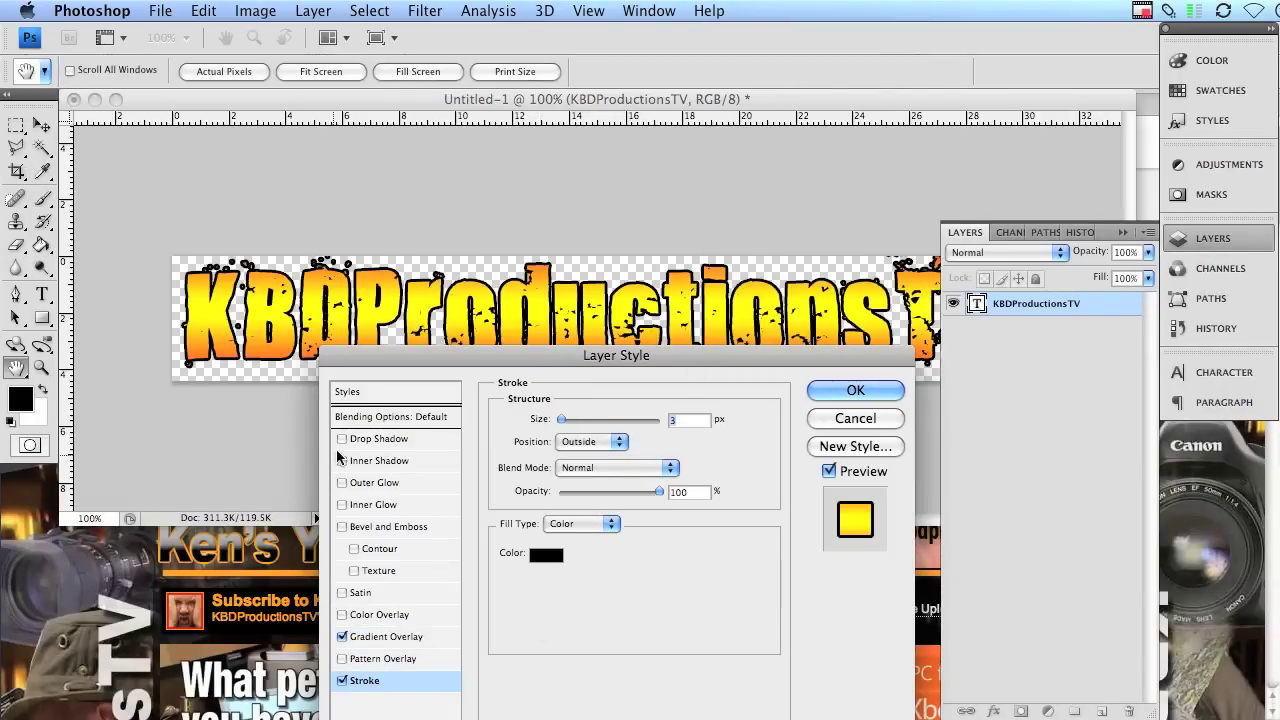
click(373, 438)
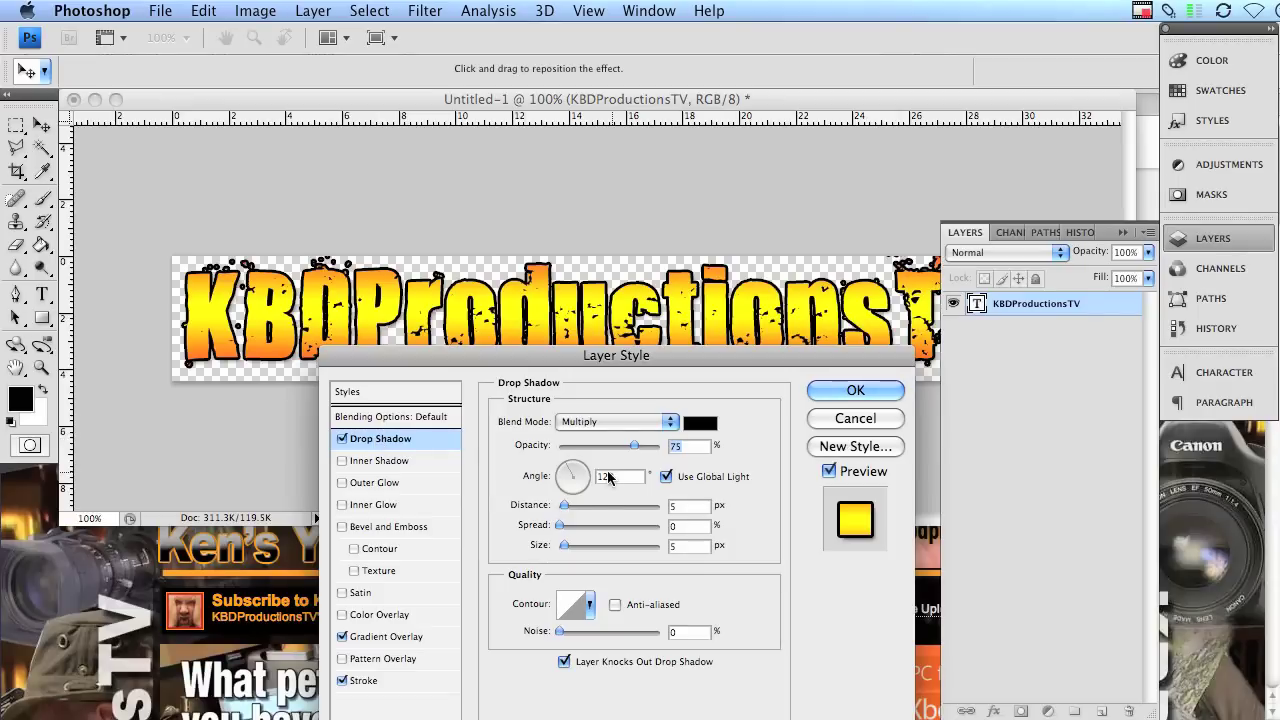
drag(564, 505, 571, 510)
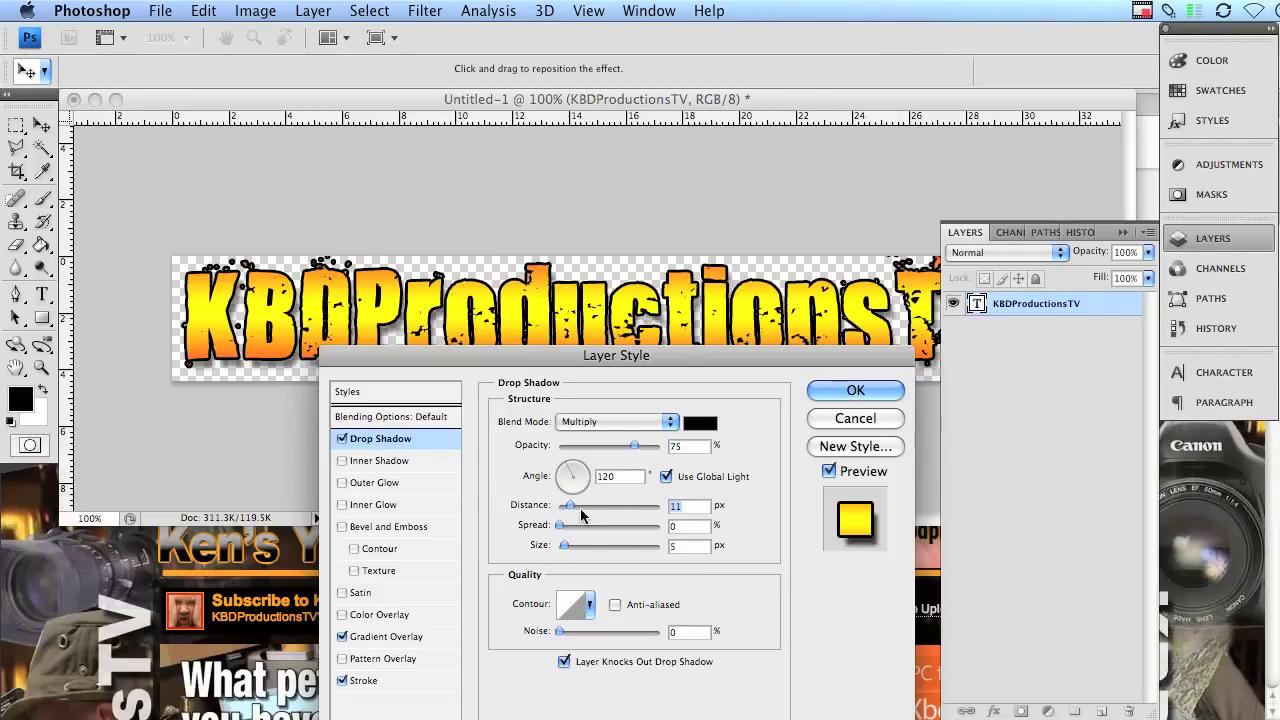
drag(636, 445, 668, 450)
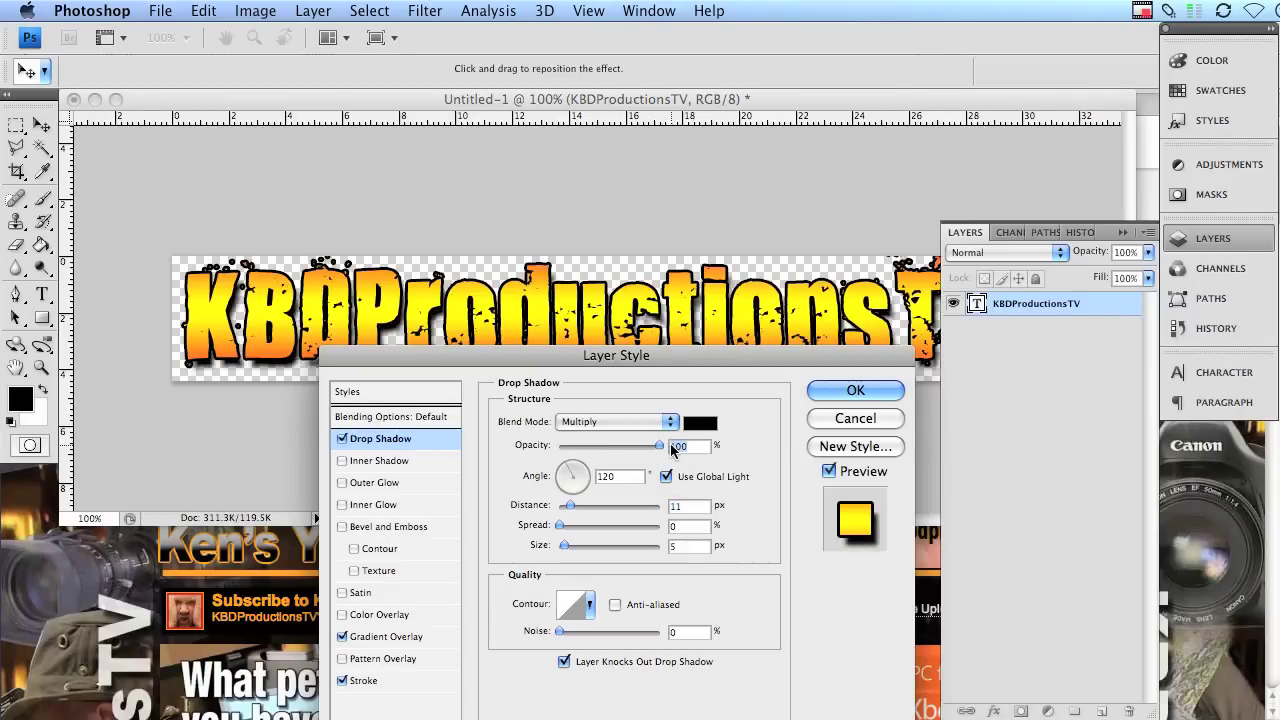
click(868, 394)
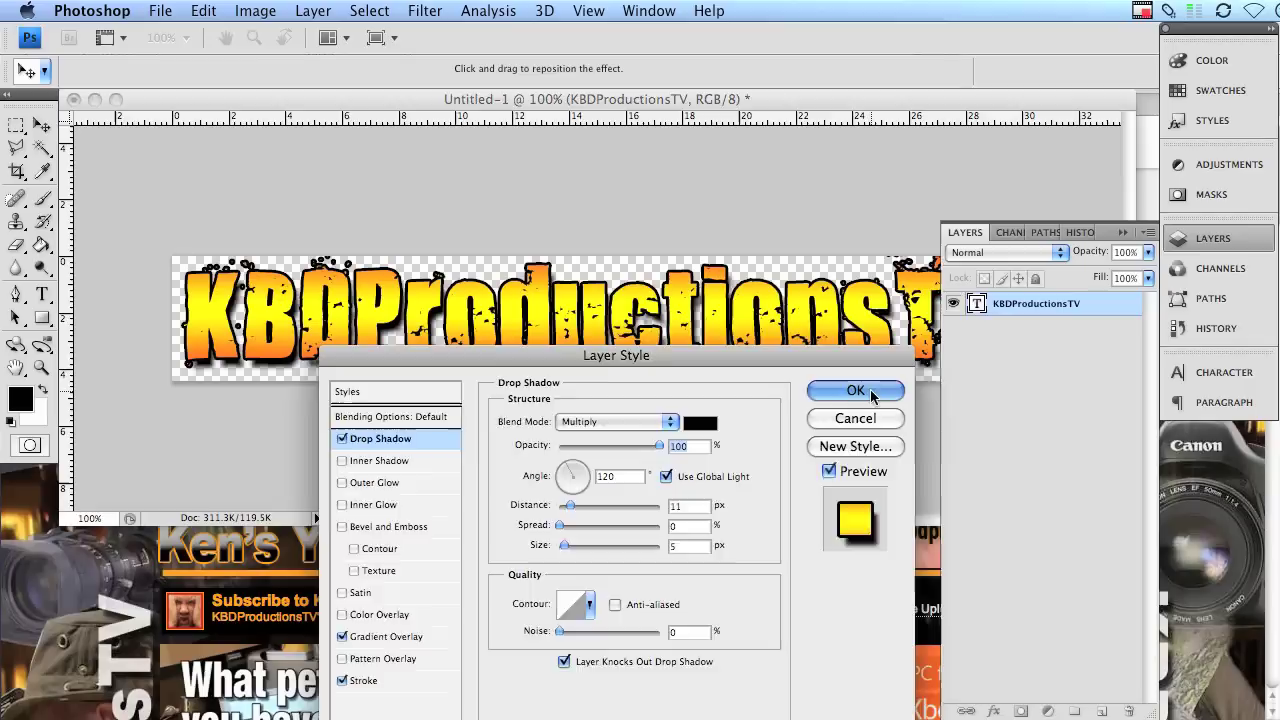
Nudge the text down slightly and save the banner as banner.psd on the Desktop
click(1122, 233)
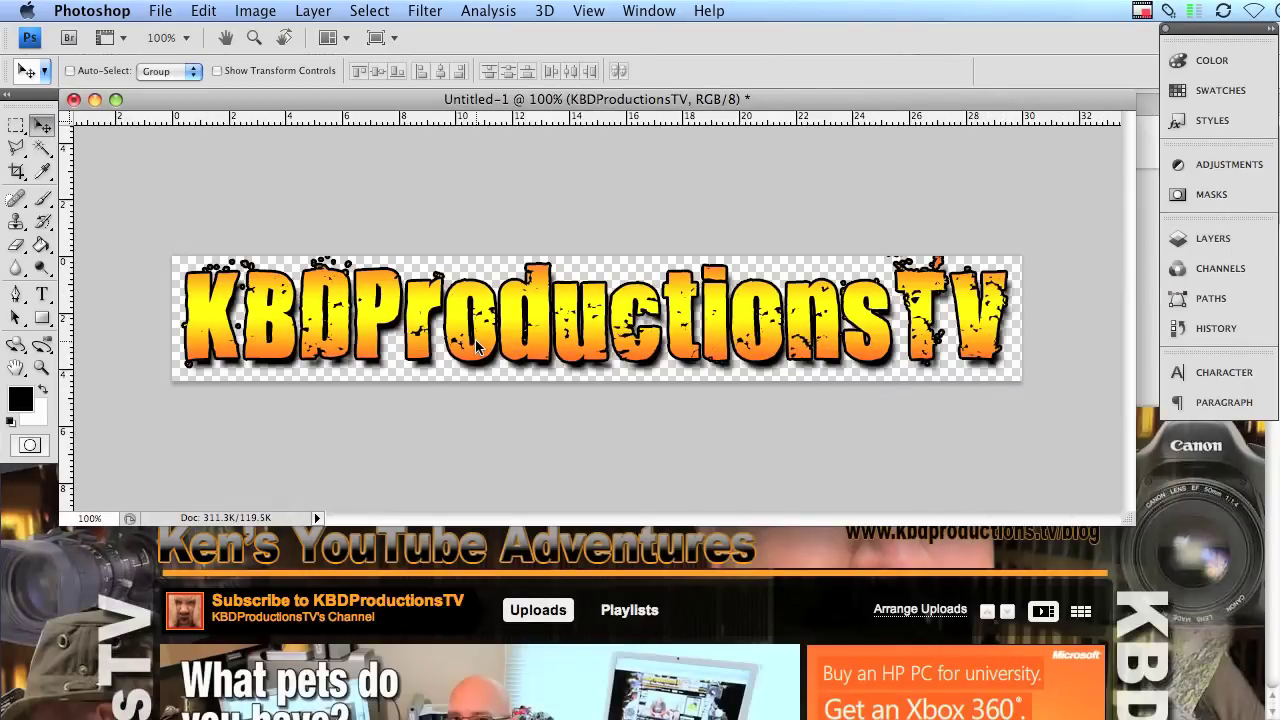
key(shift+Down)
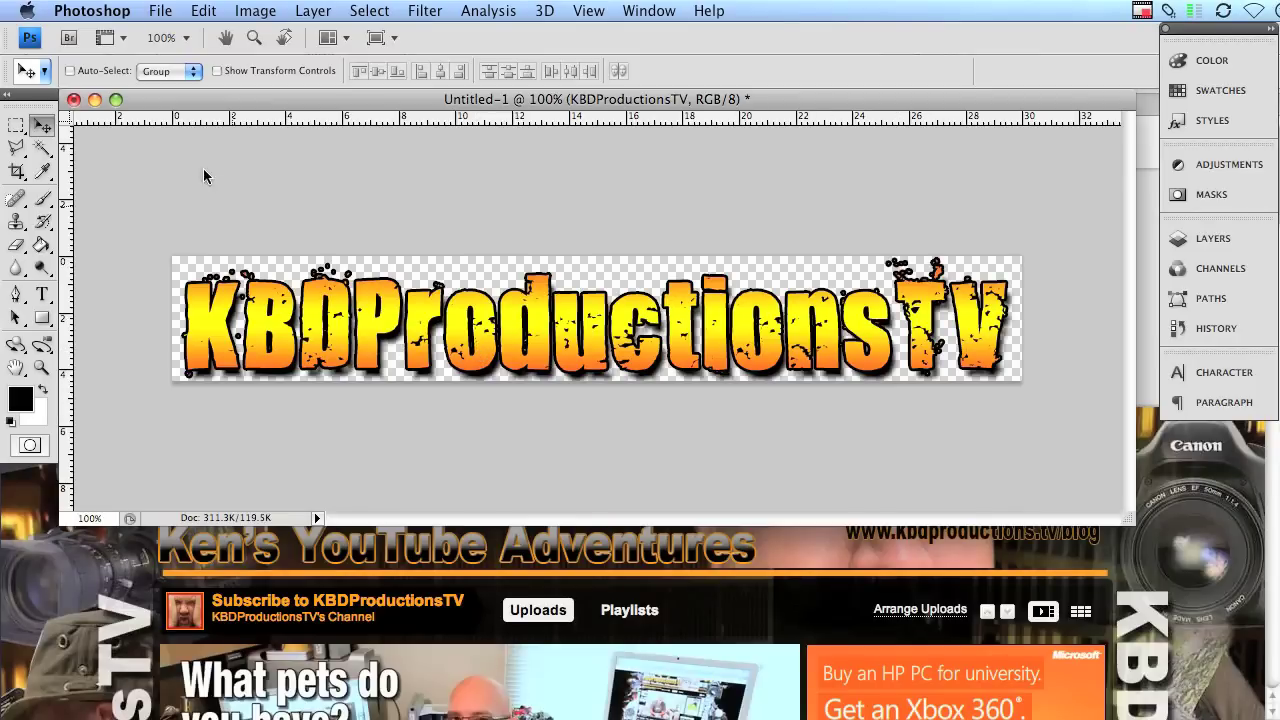
click(155, 8)
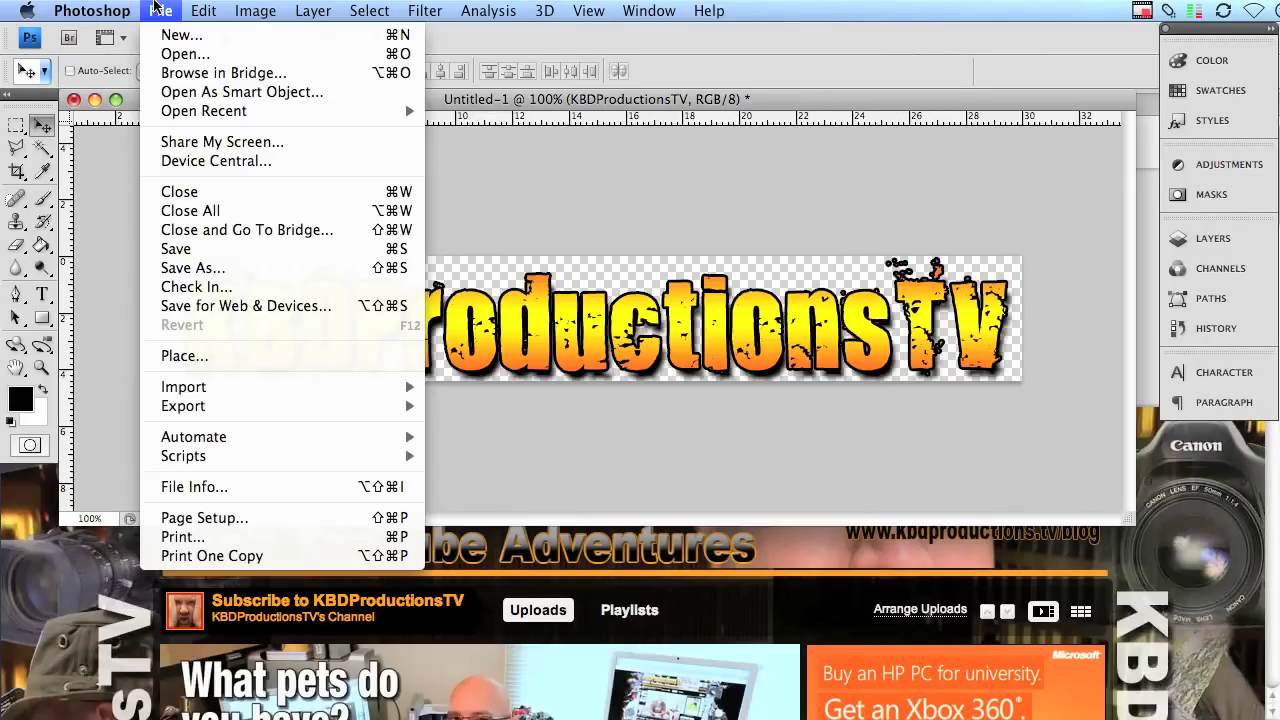
click(202, 245)
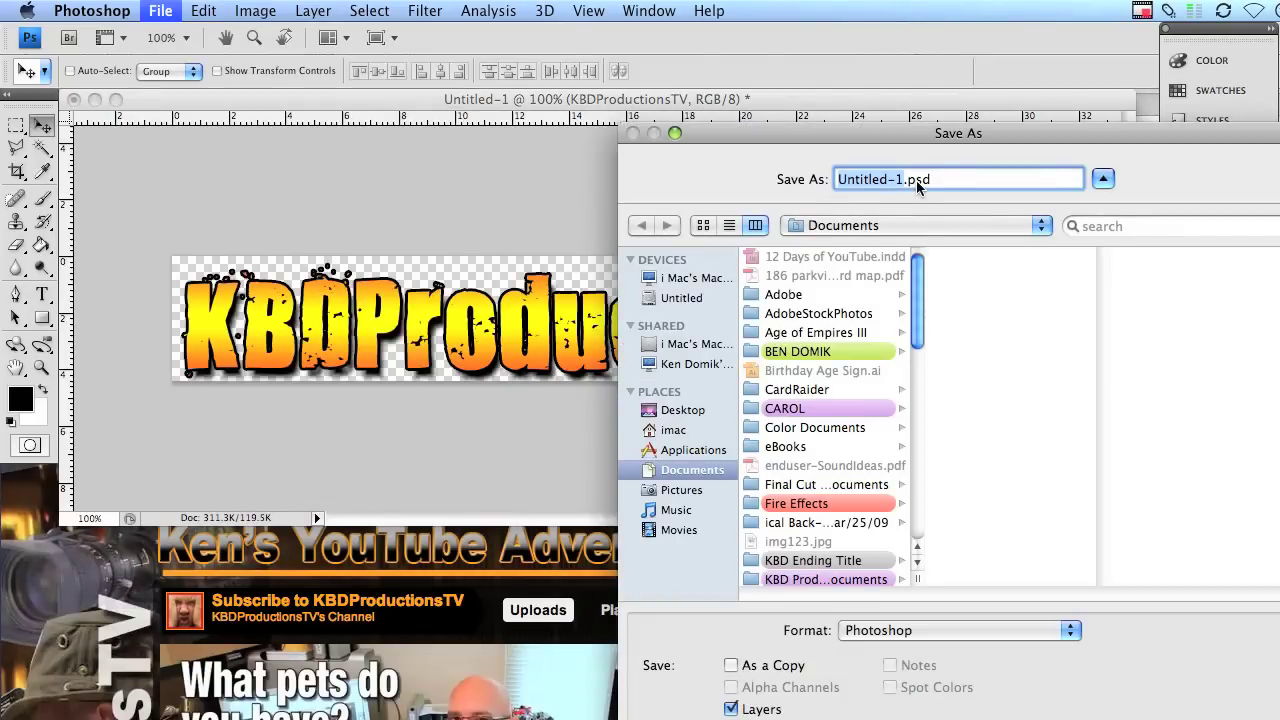
text(banner)
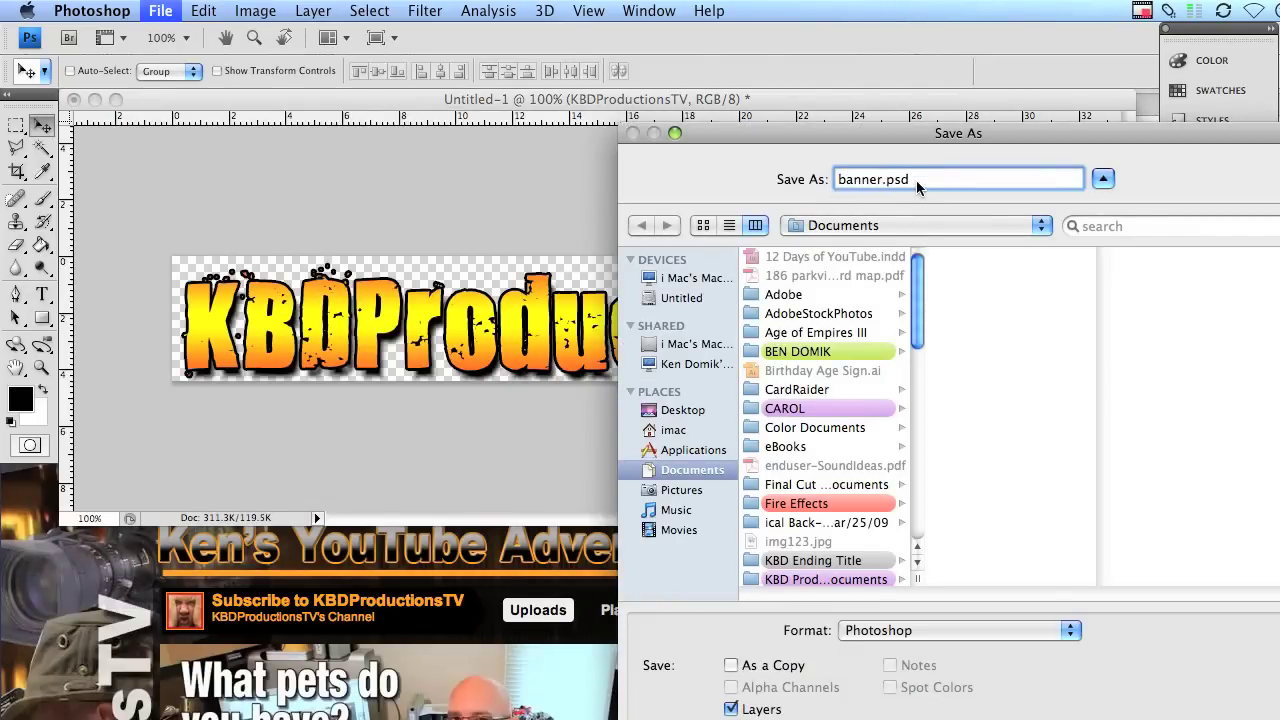
click(666, 412)
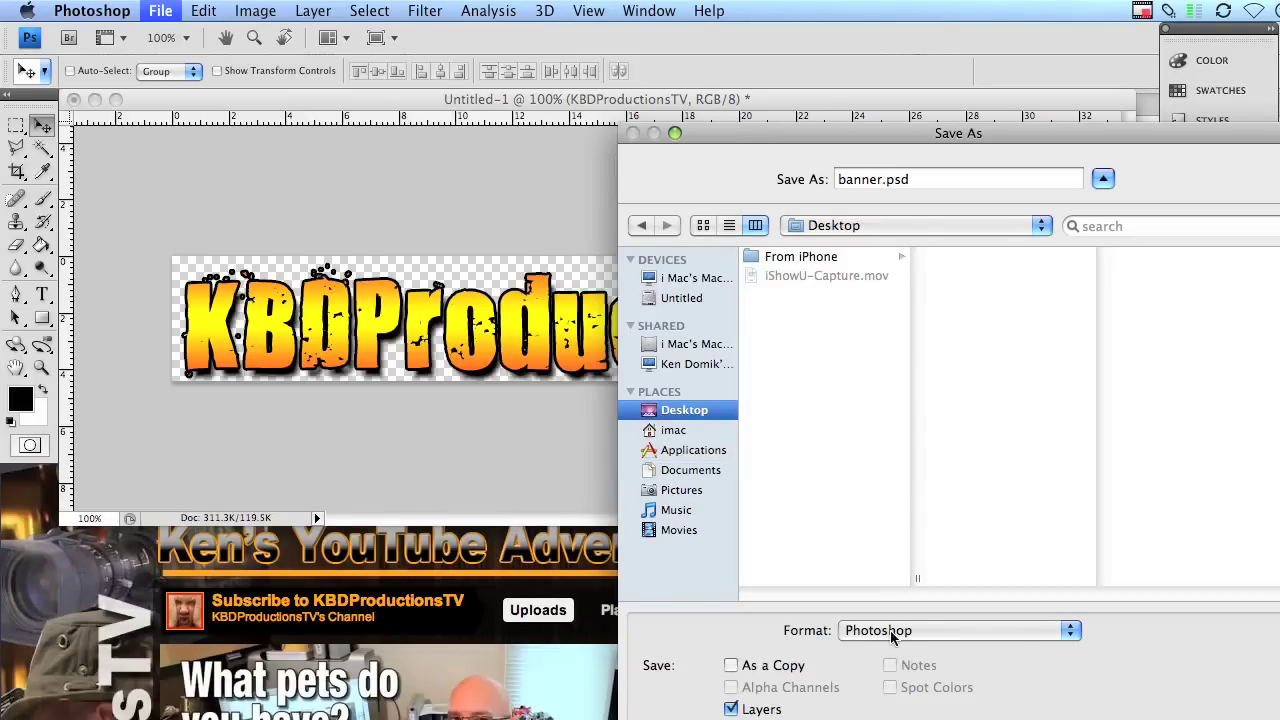
key(Return)
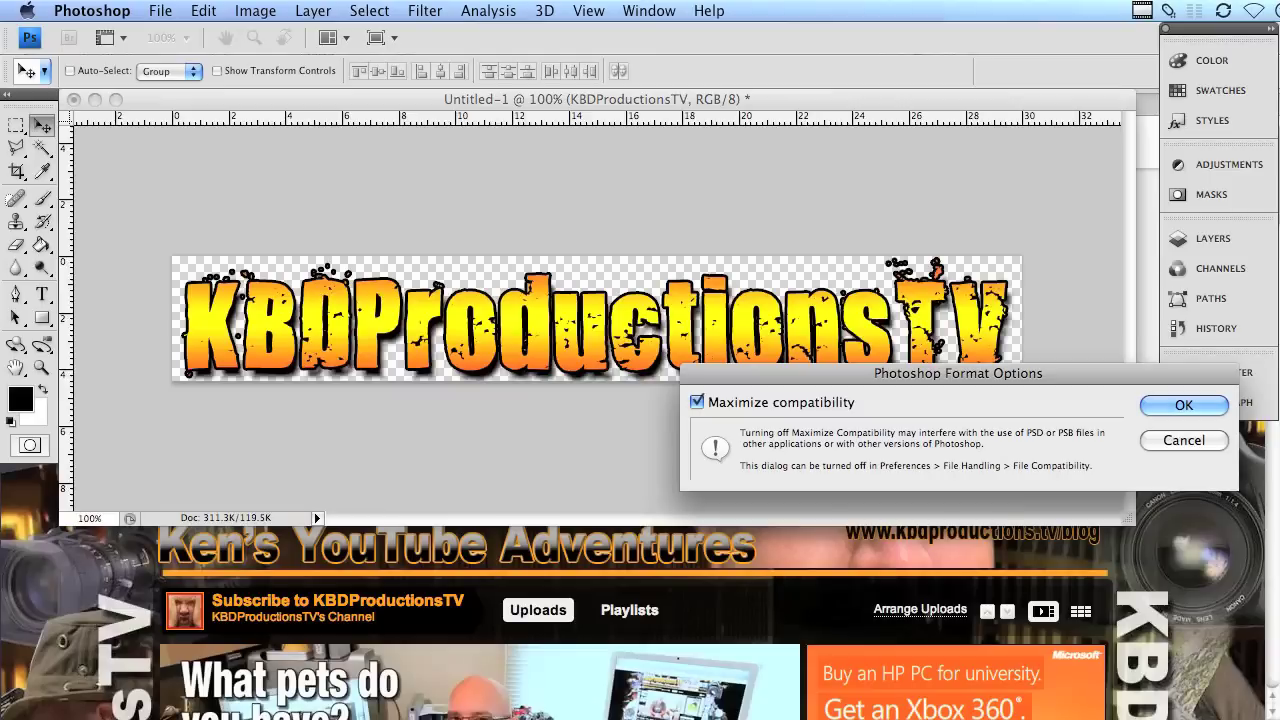
click(1190, 405)
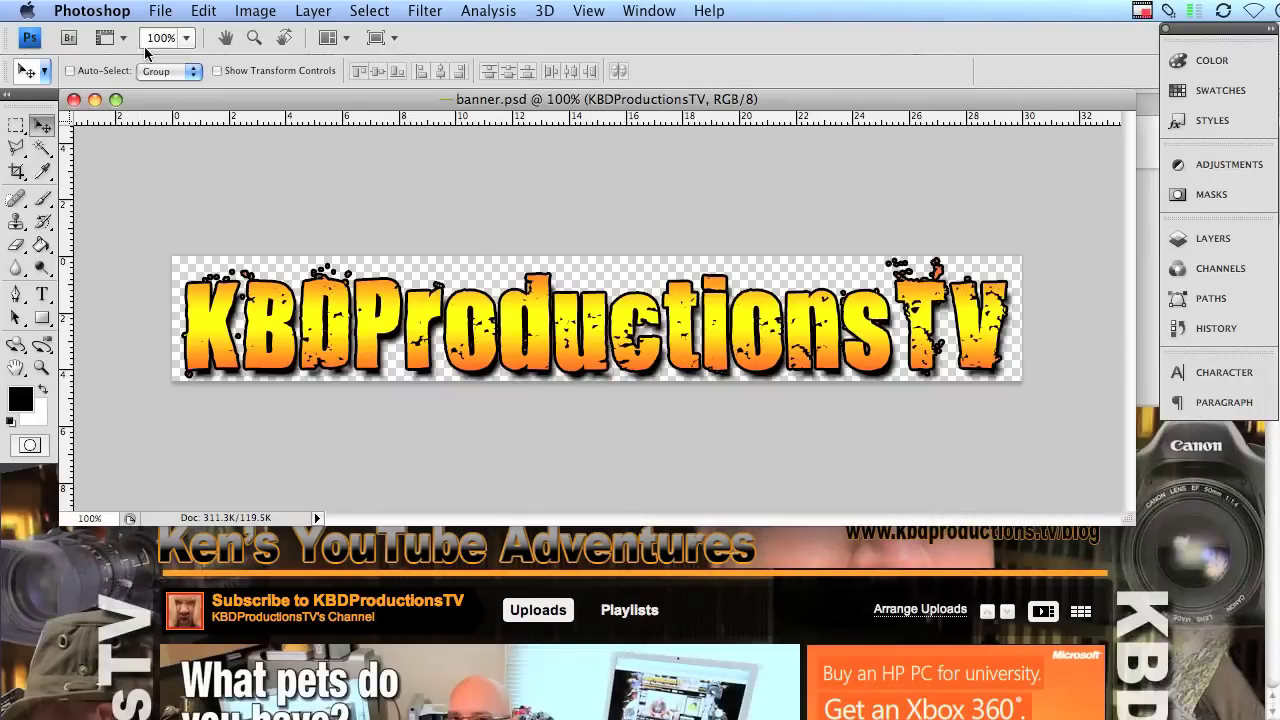
Resize banner.psd back down to 170 × 25 pixels with proportions constrained
click(252, 11)
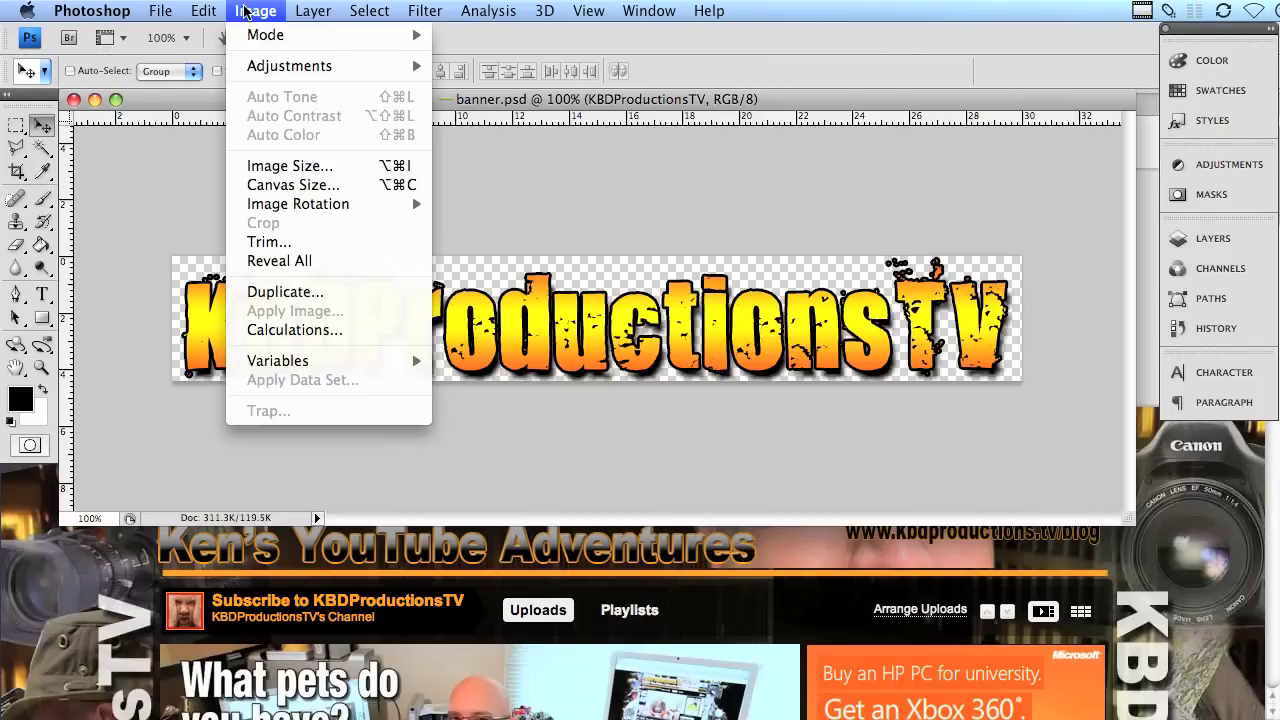
click(287, 167)
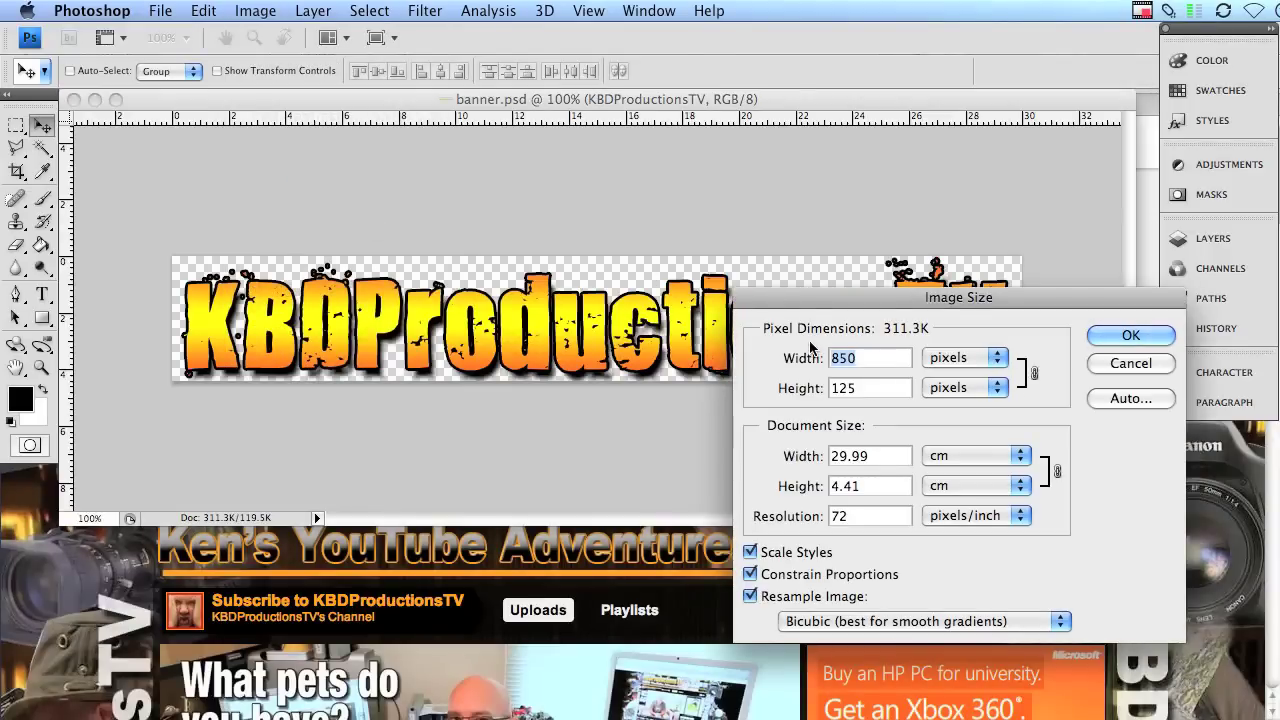
text(170)
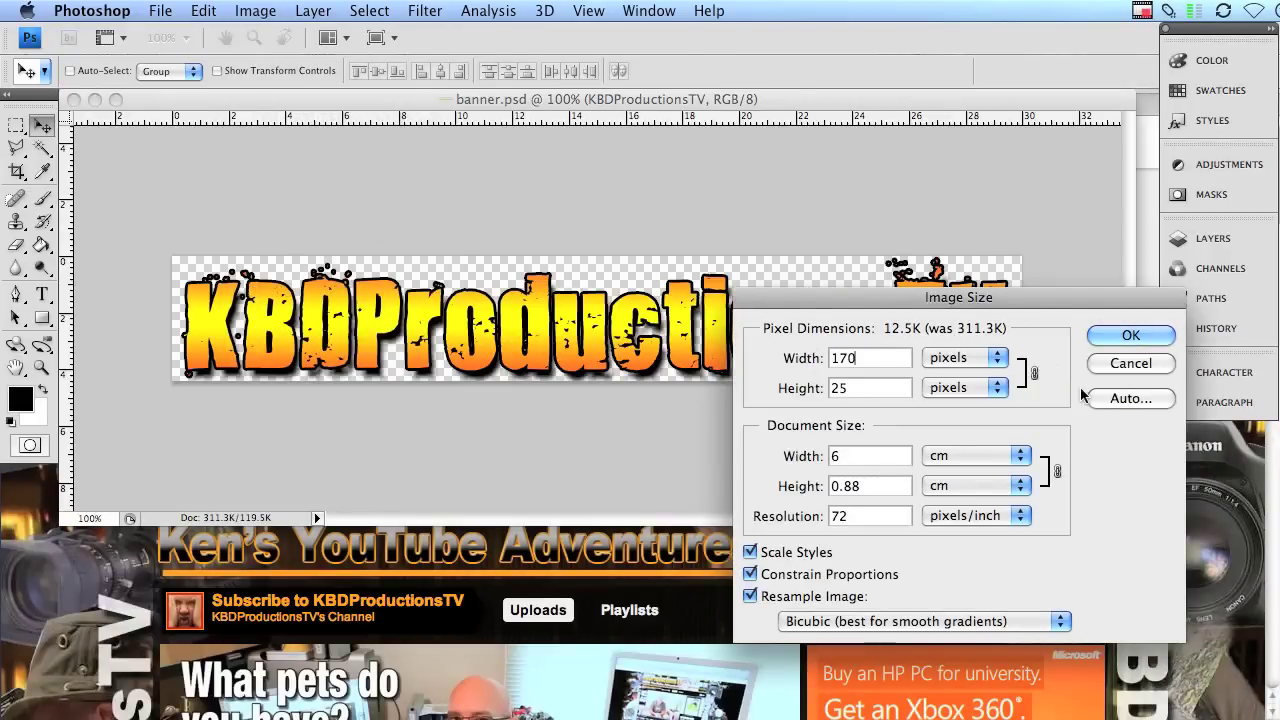
click(1140, 336)
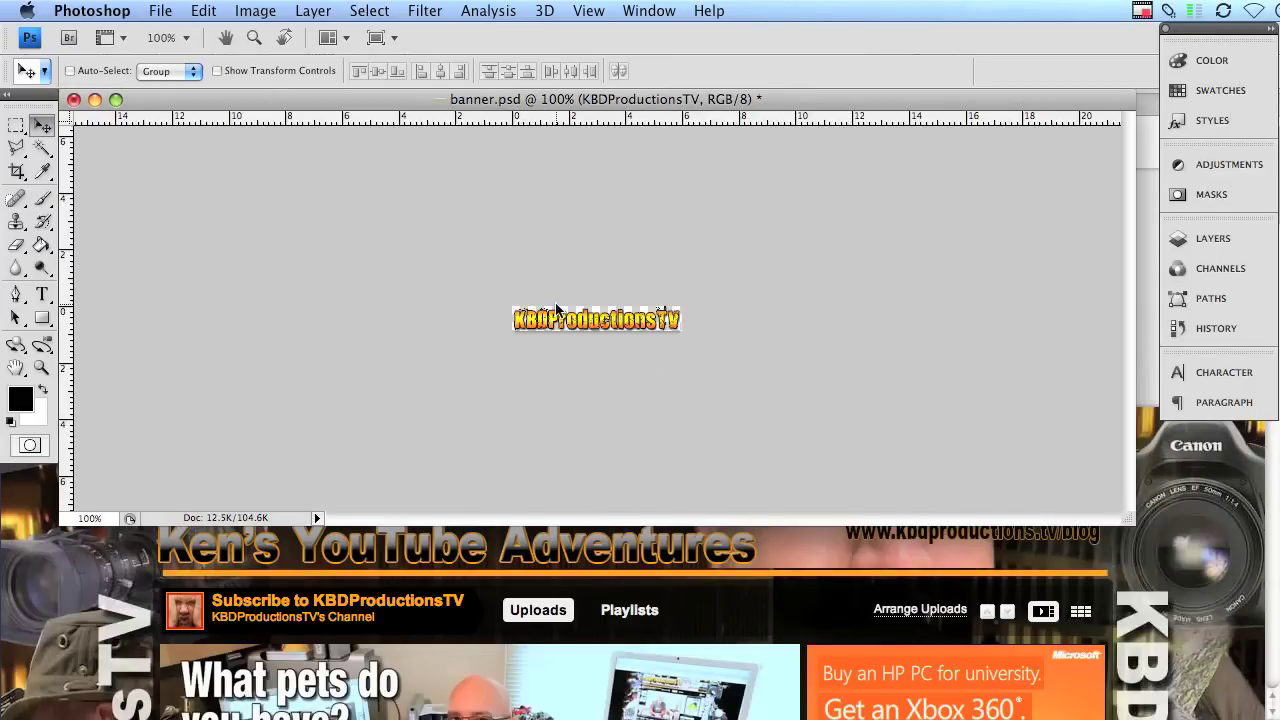
Save a PNG copy of the banner as banner.png on the Desktop, accepting the default PNG options
click(164, 6)
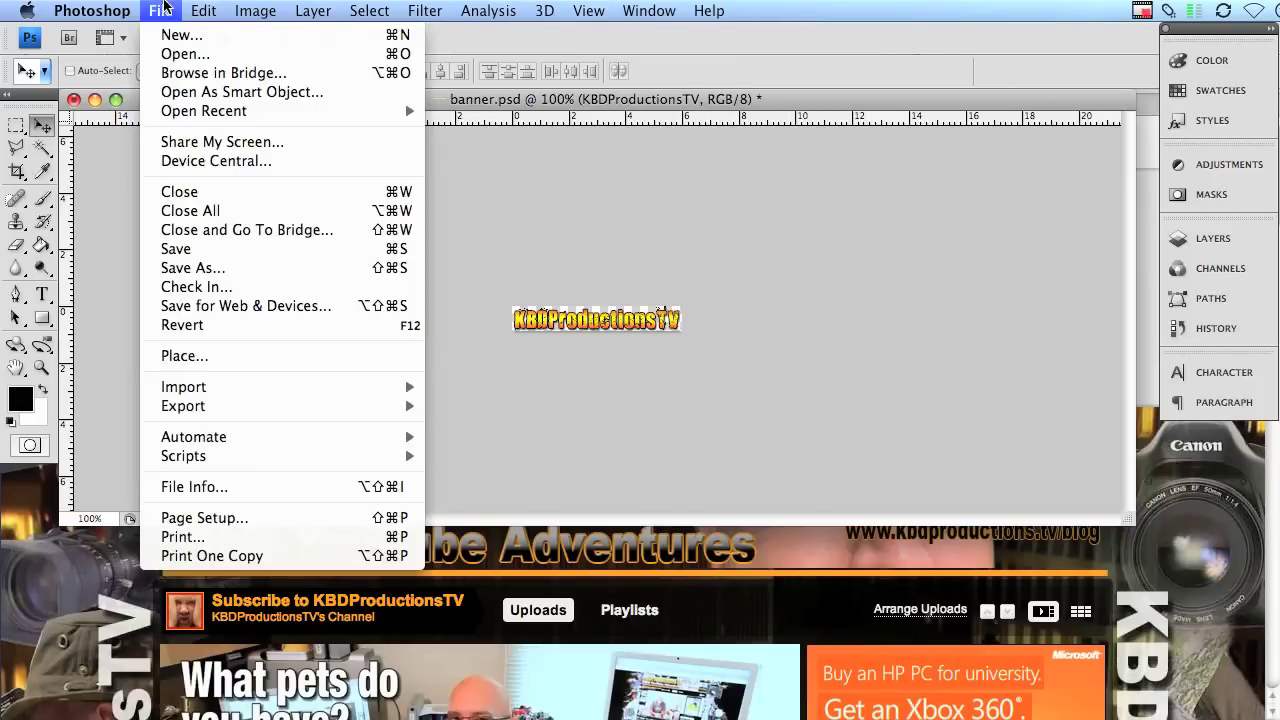
click(239, 269)
drag(812, 157, 405, 57)
click(519, 533)
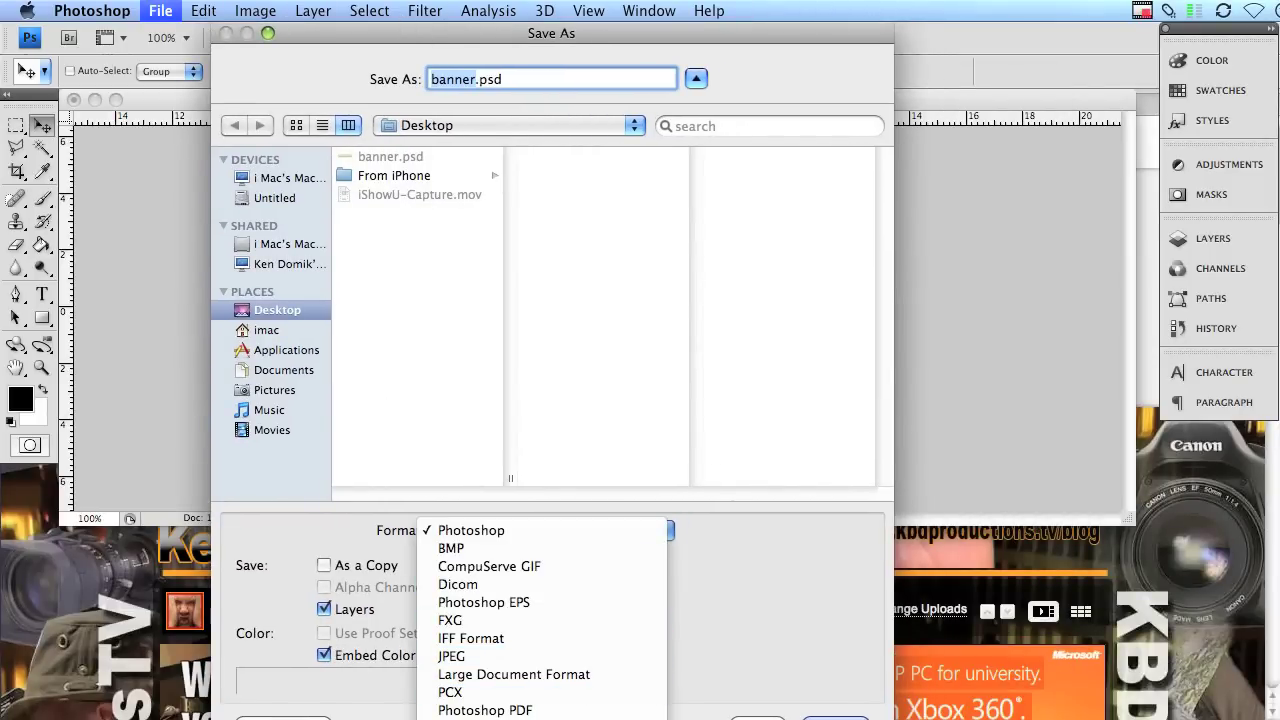
click(566, 680)
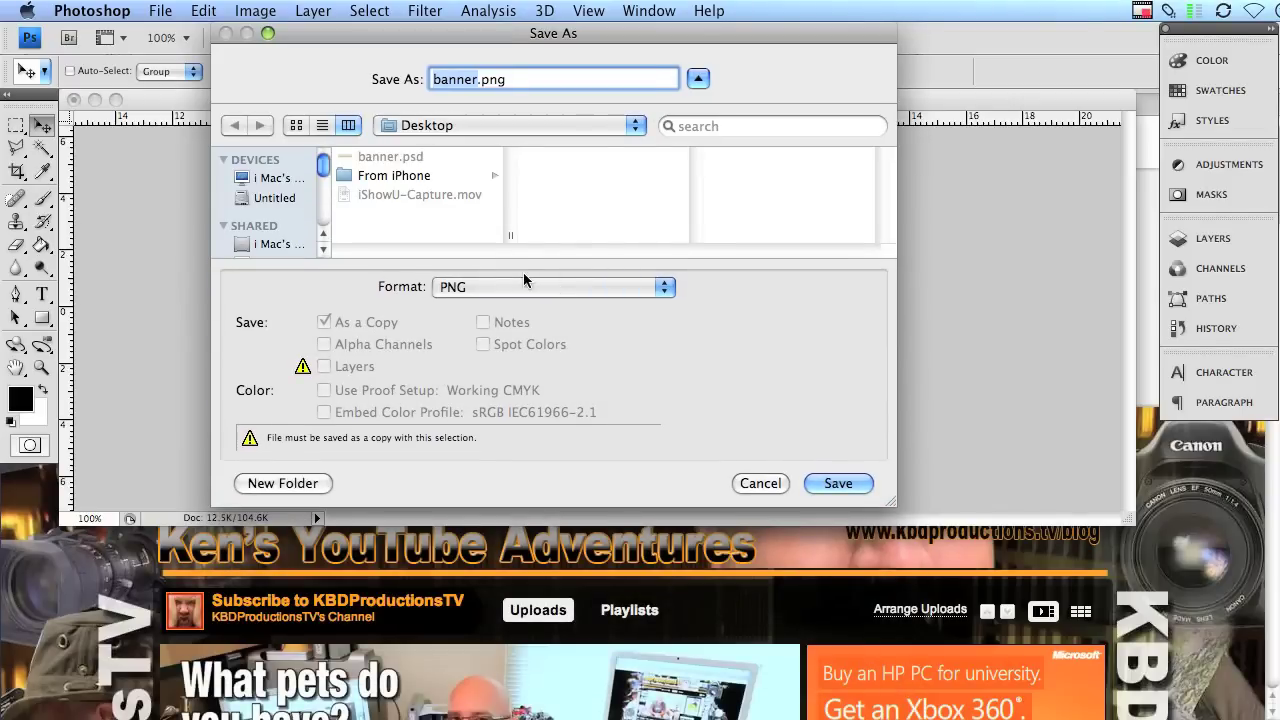
click(527, 287)
click(482, 289)
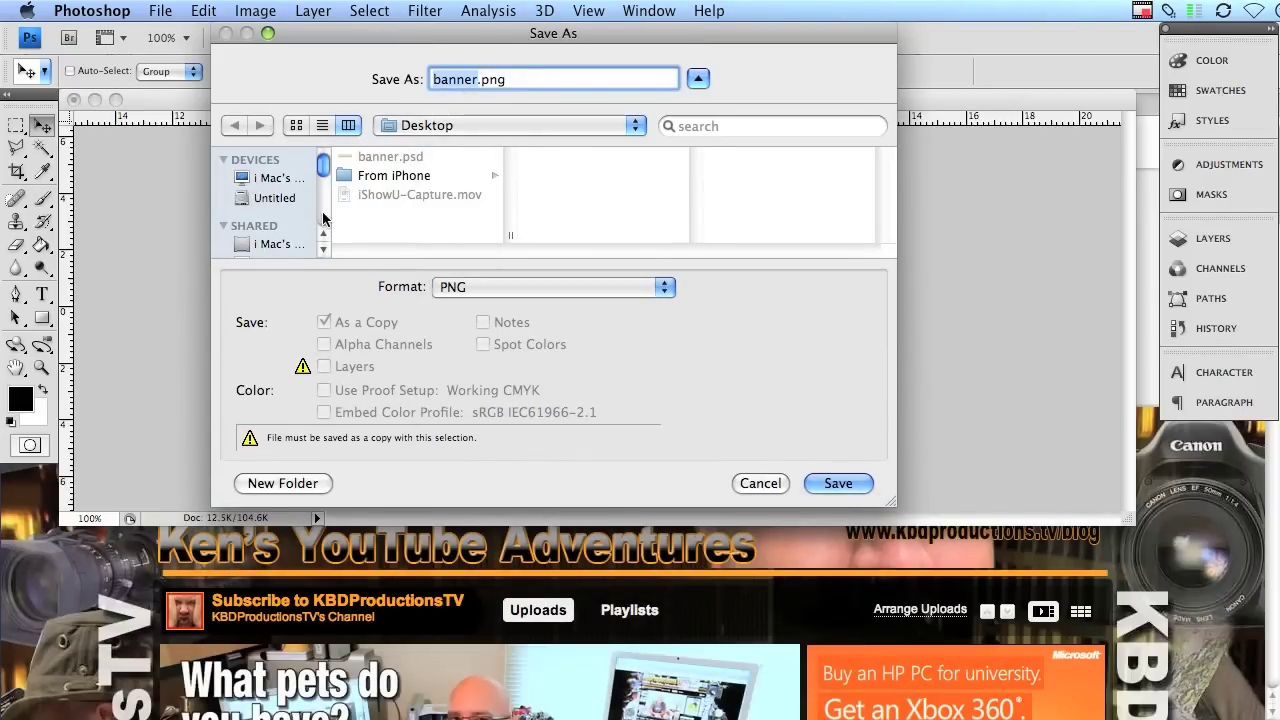
scroll(322, 214, down, 3)
click(277, 208)
click(848, 474)
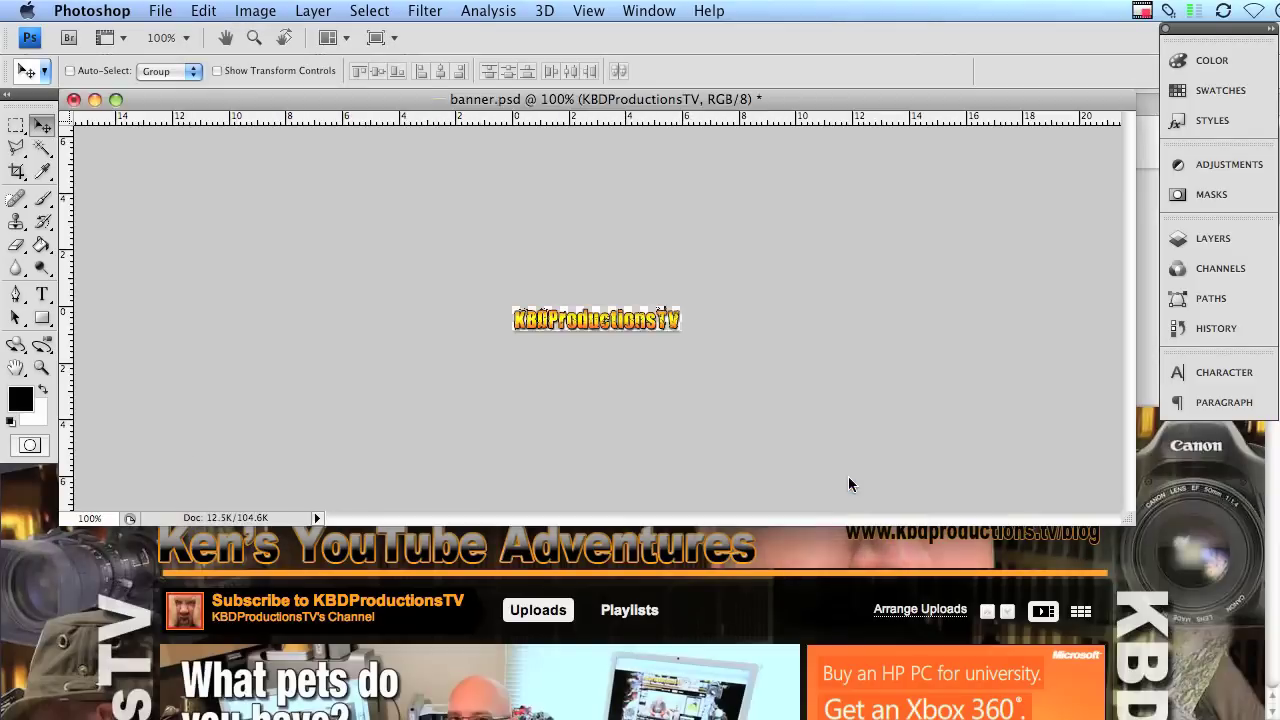
click(1020, 404)
Delete the old Video Page Banner, upload banner.png from the Desktop, and save the branding changes
click(40, 550)
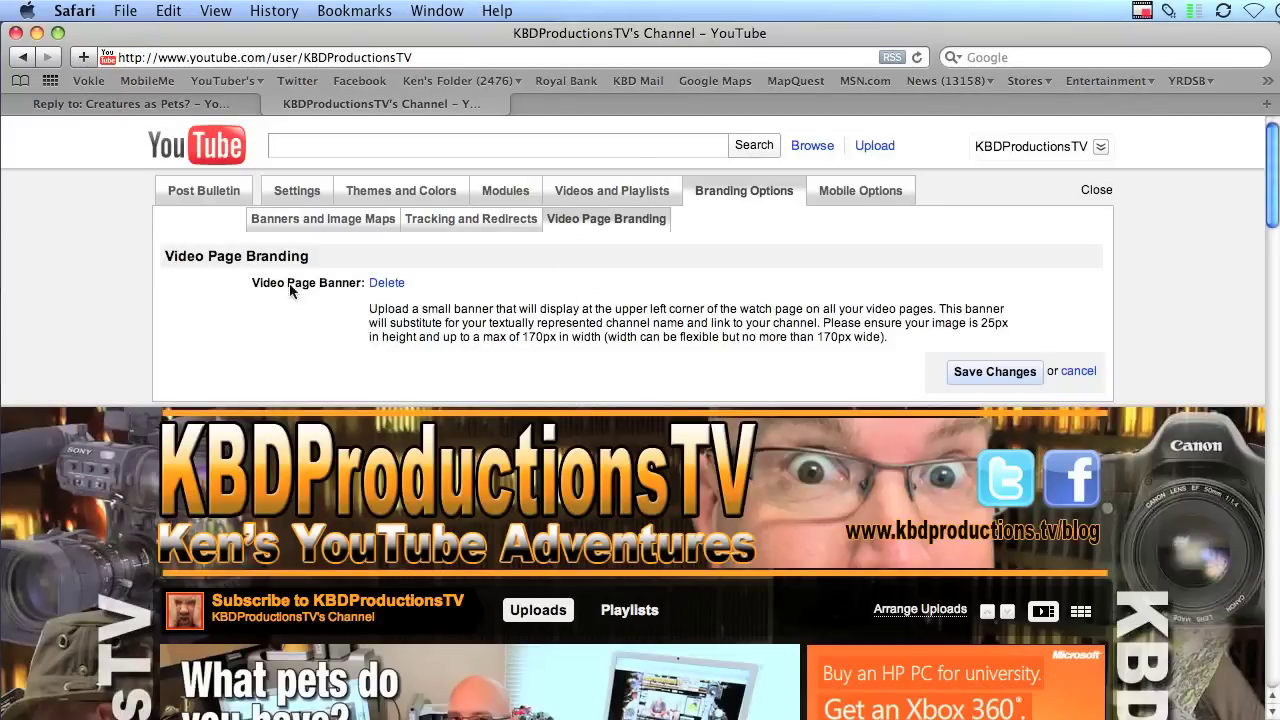
click(387, 283)
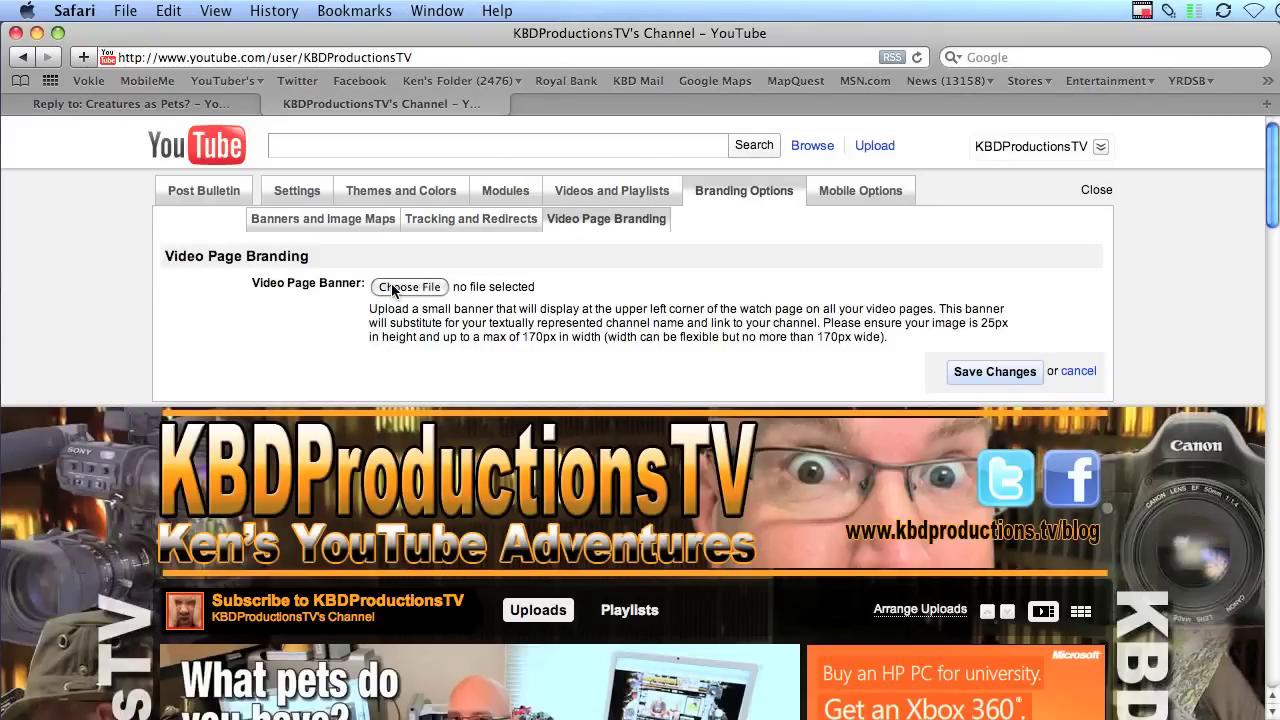
click(391, 283)
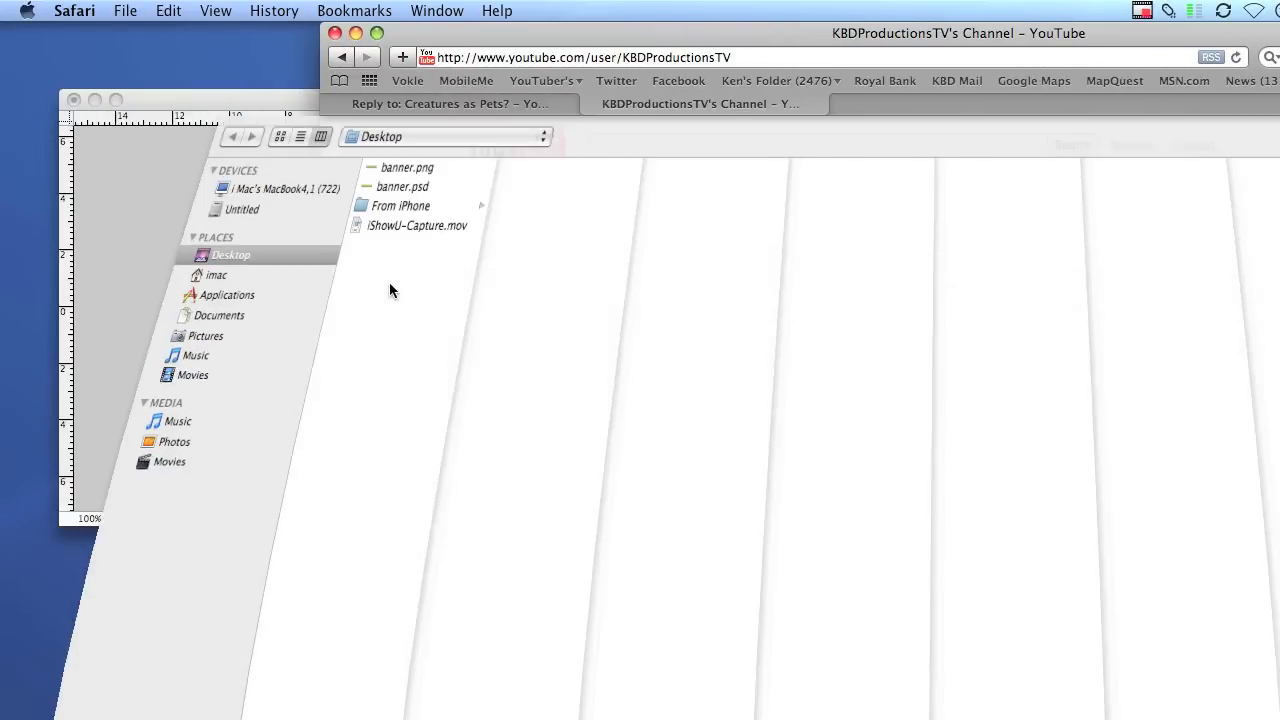
click(282, 172)
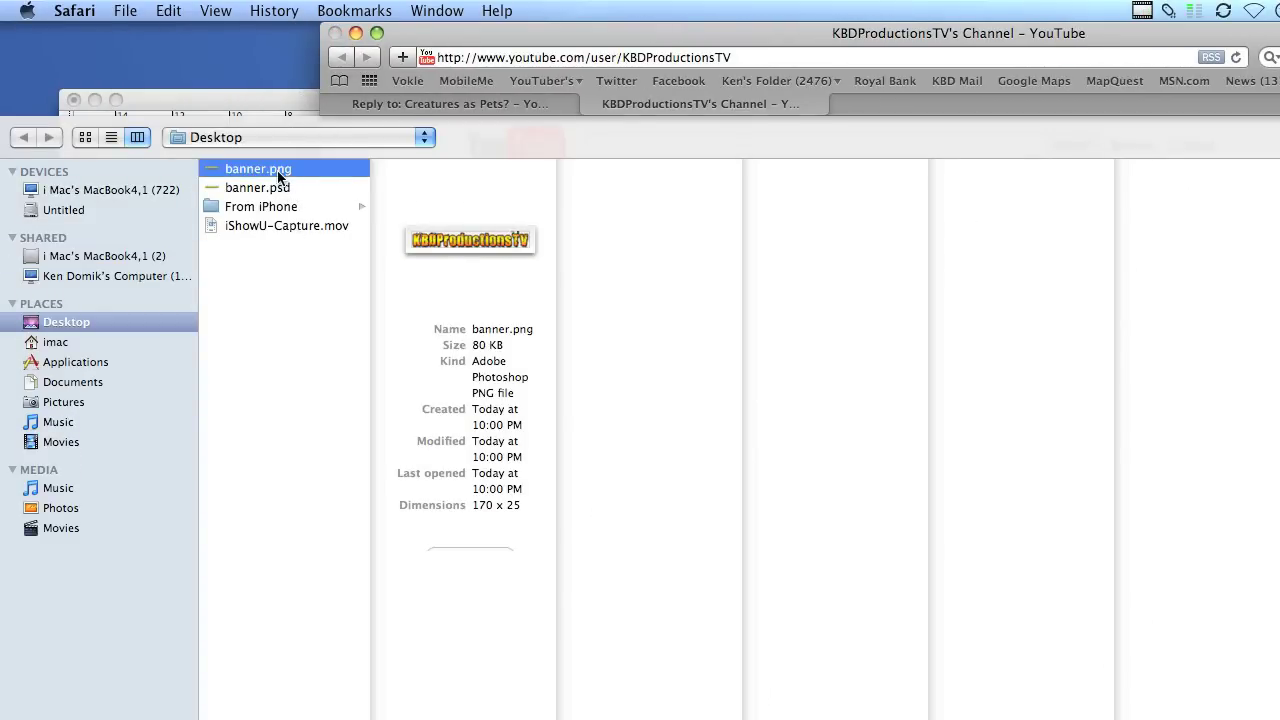
double_click(276, 170)
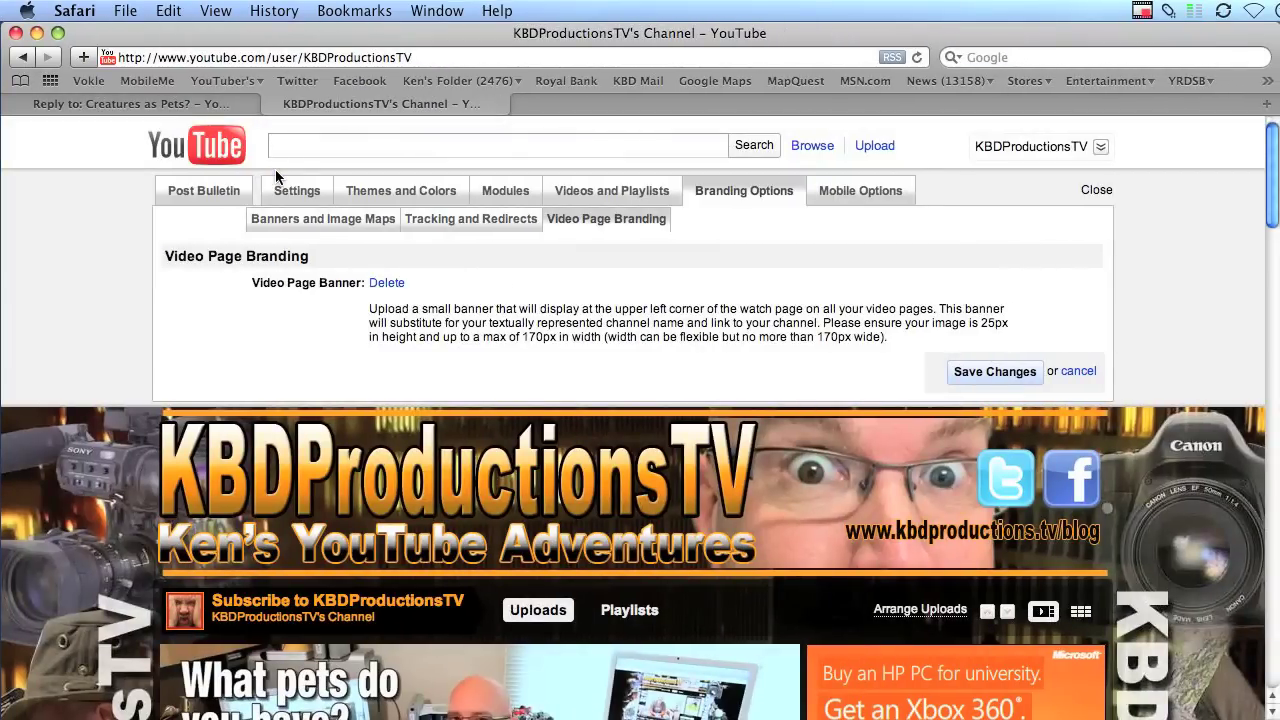
click(996, 371)
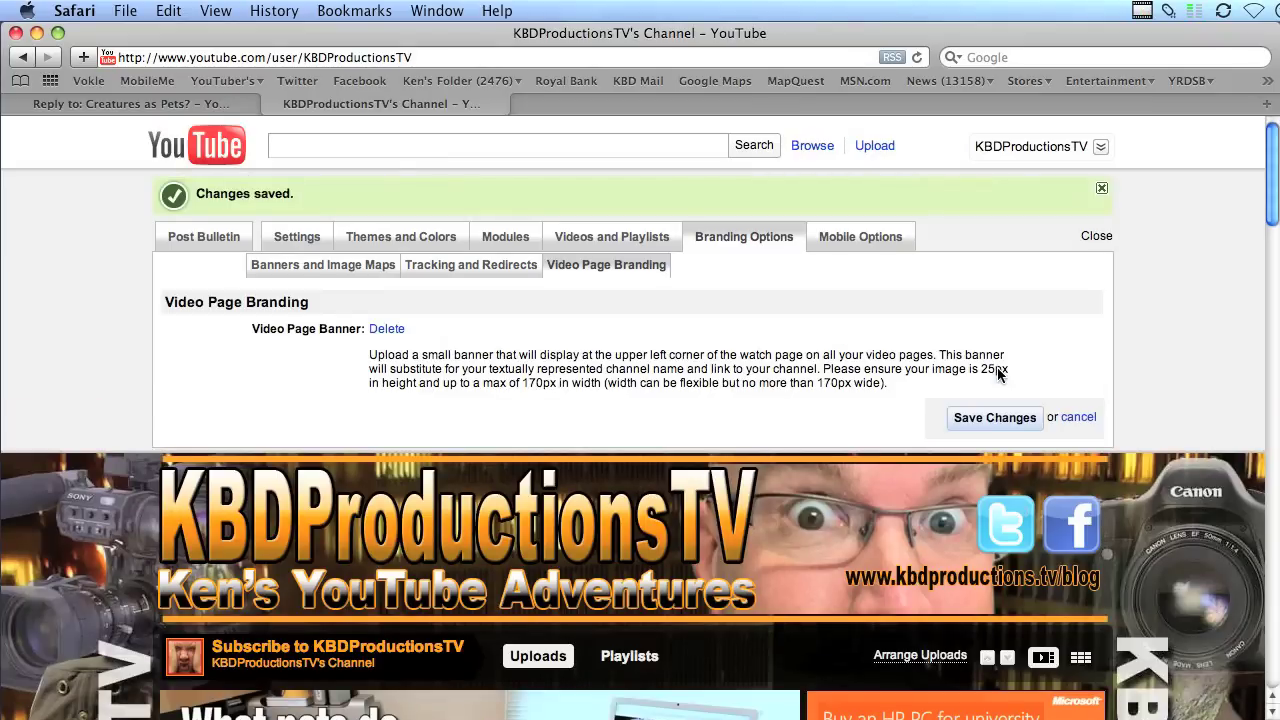
Reload the 'Reply to: Creatures as Pets?' watch page, pause the video, and follow the new banner to the channel
click(67, 103)
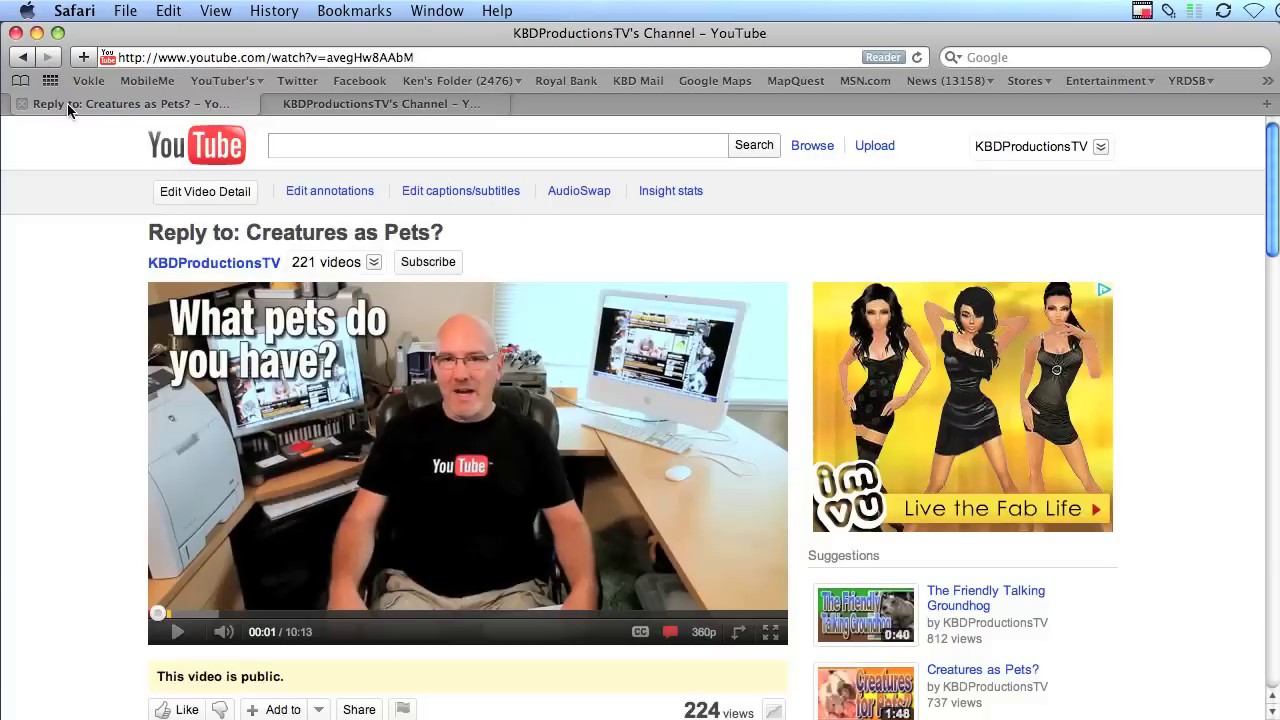
click(916, 58)
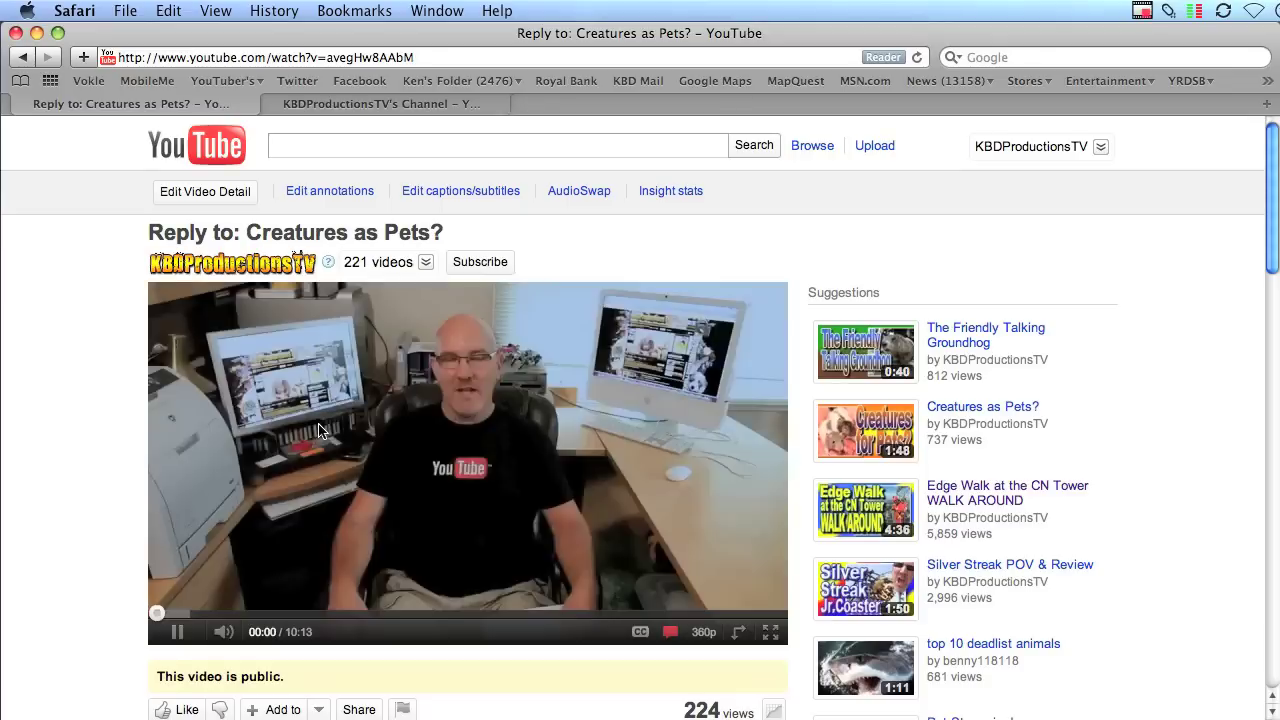
click(280, 305)
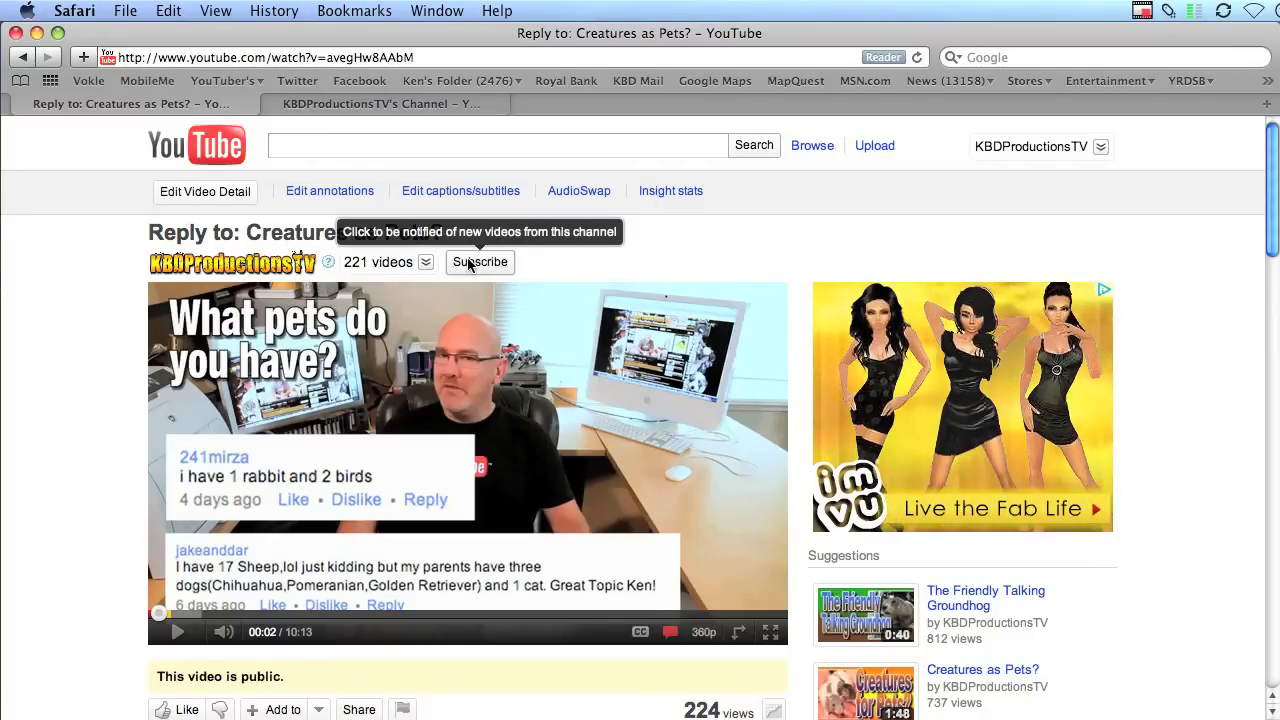
click(217, 265)
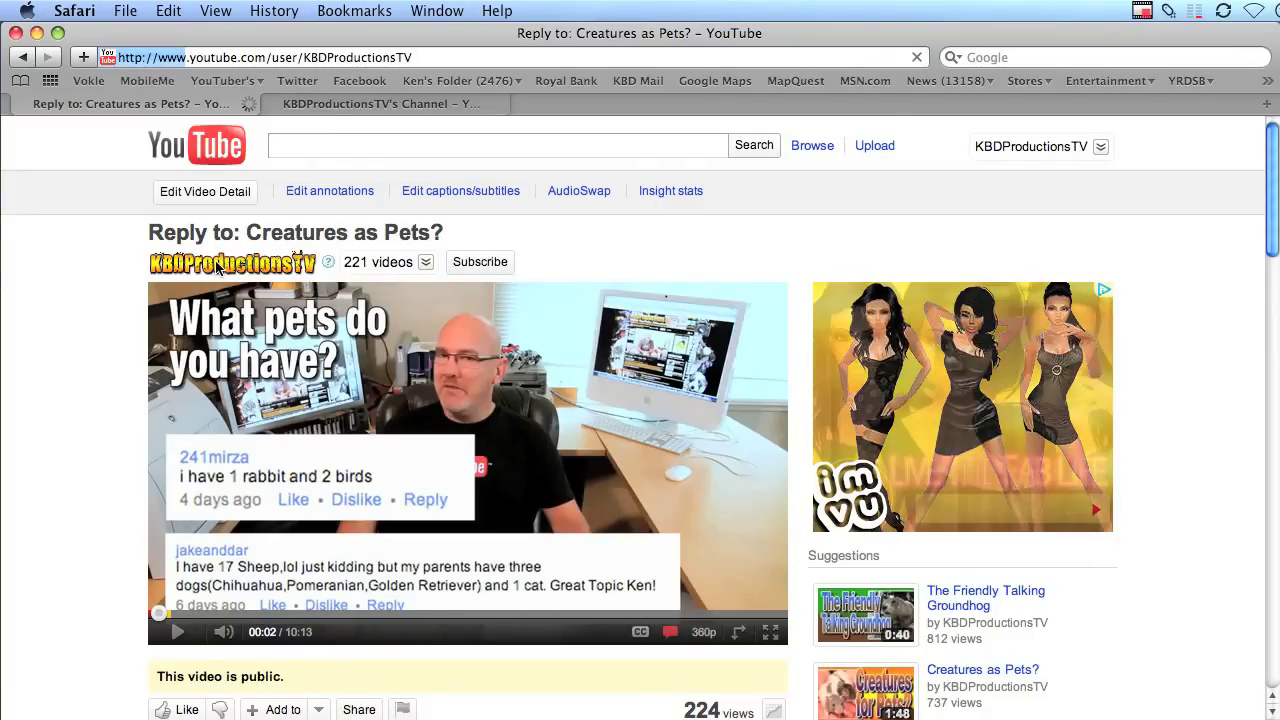